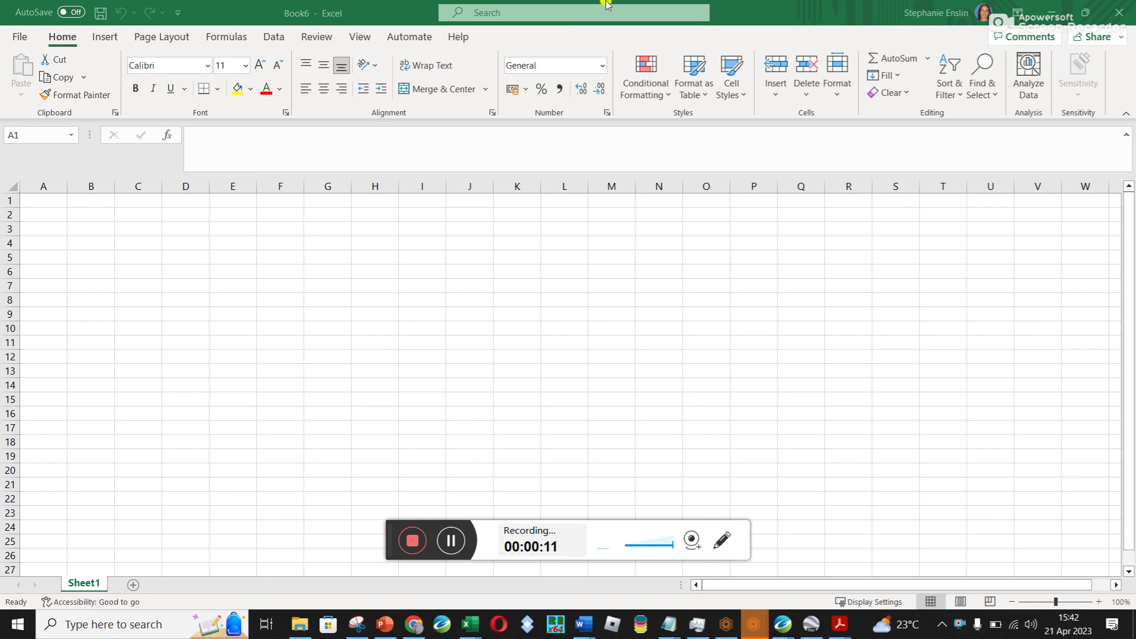
Step: Import test.txt from Text/CSV and load it as a table on a new sheet
click(33, 38)
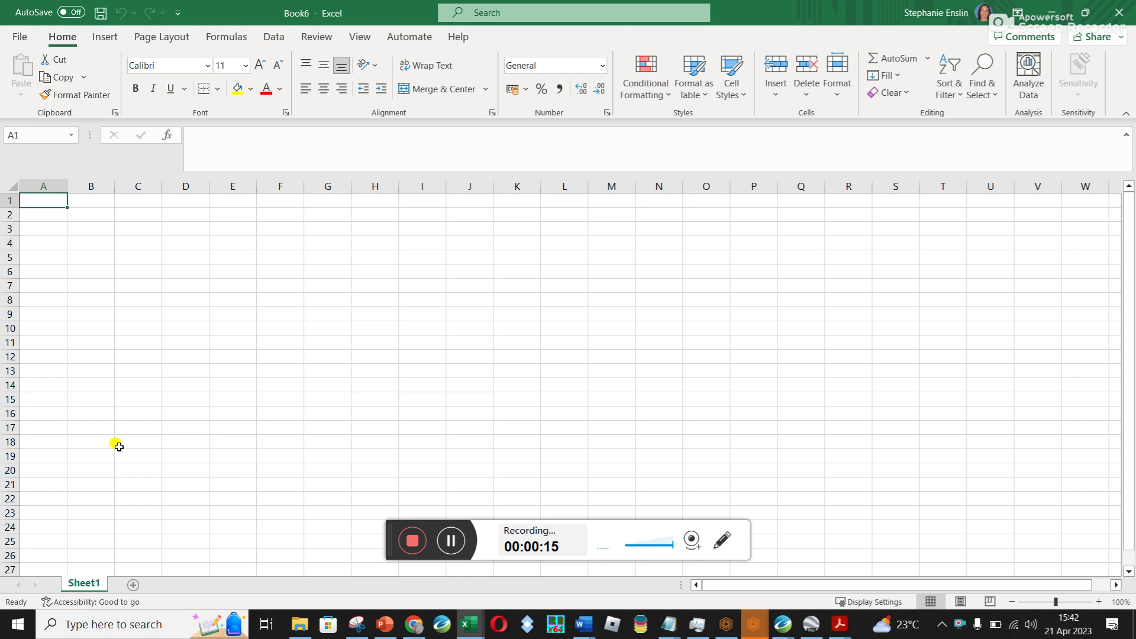
click(274, 37)
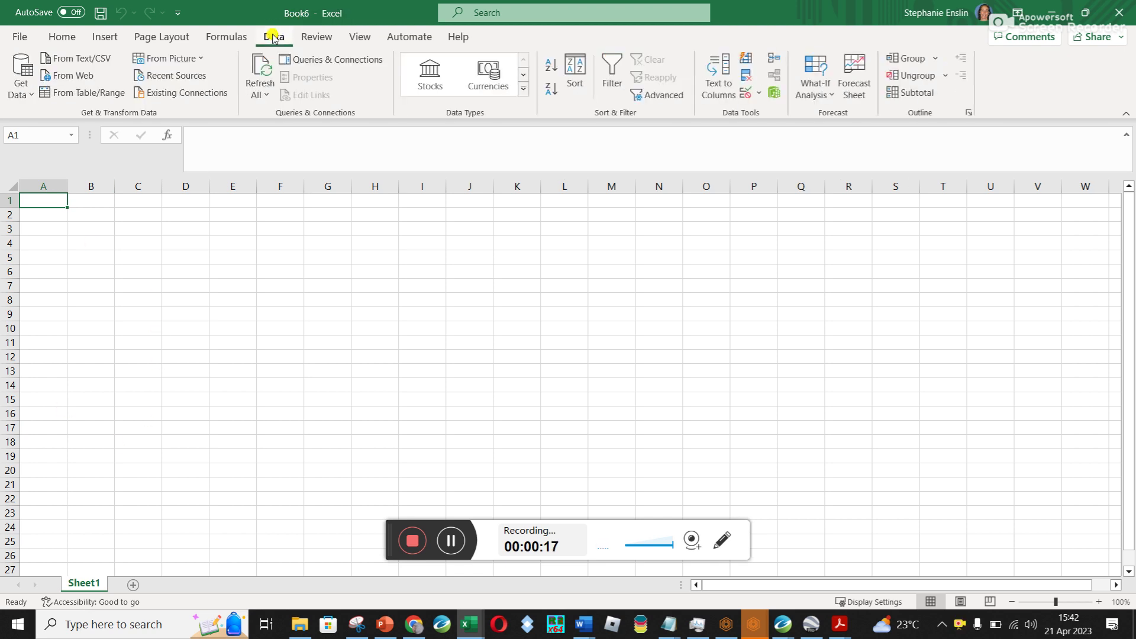
click(82, 59)
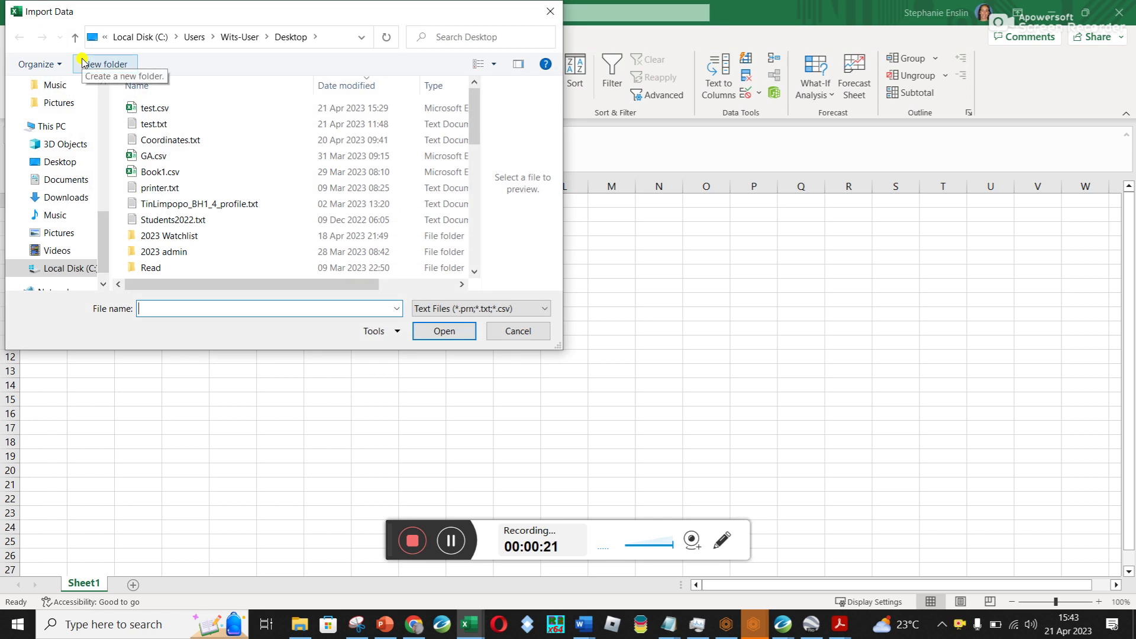
click(154, 124)
click(450, 333)
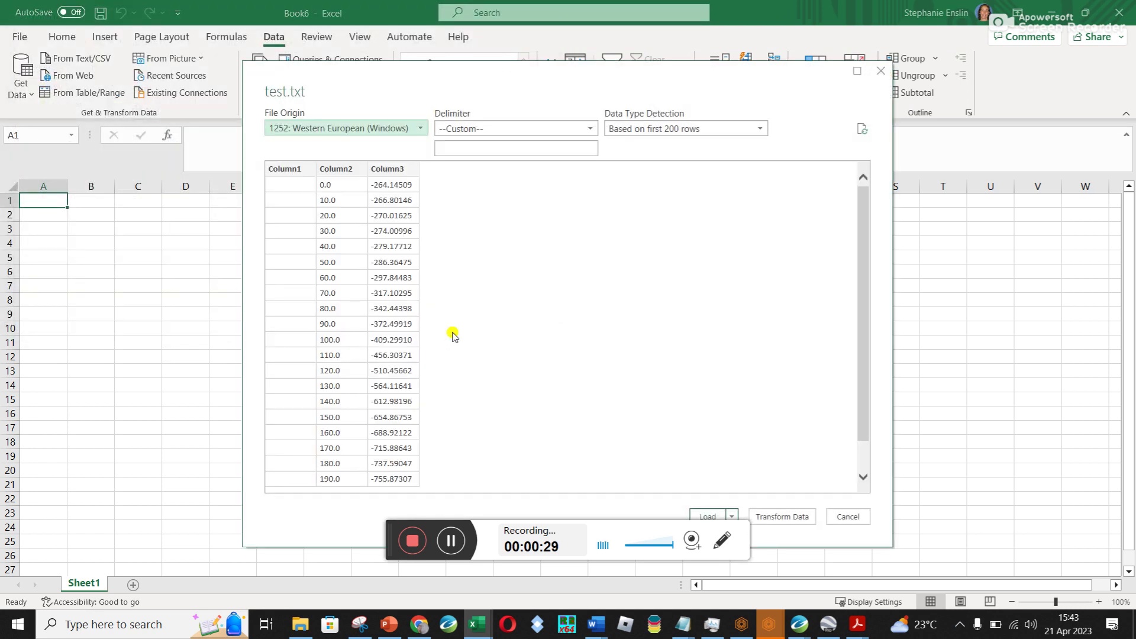
drag(599, 67, 612, 29)
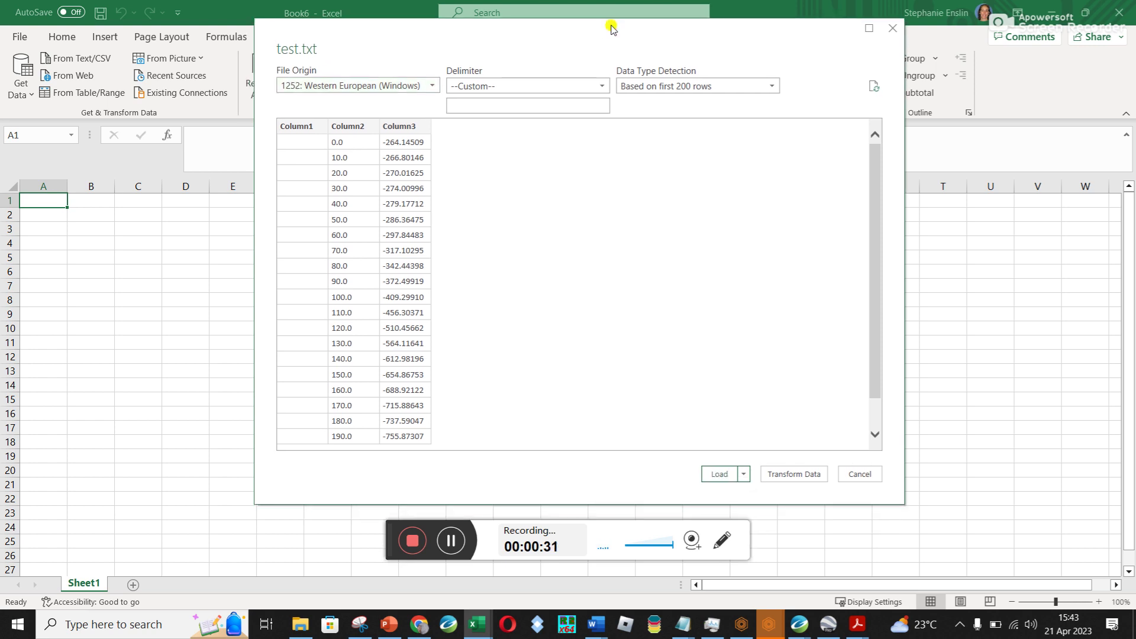
click(720, 475)
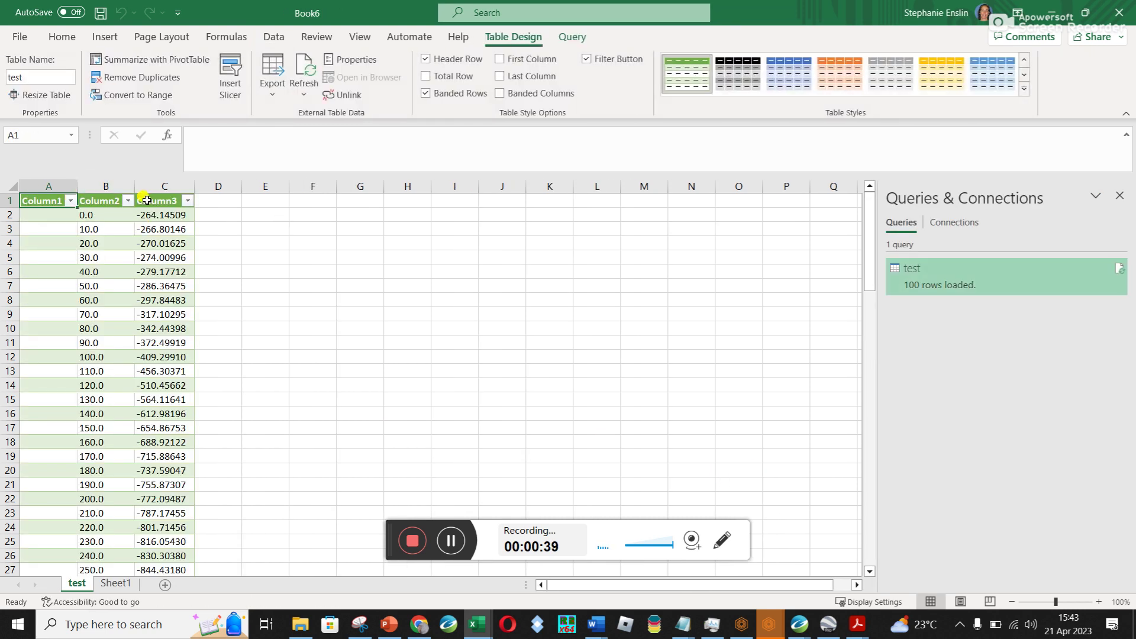
Step: Delete the empty Column1 from the imported test table
click(26, 185)
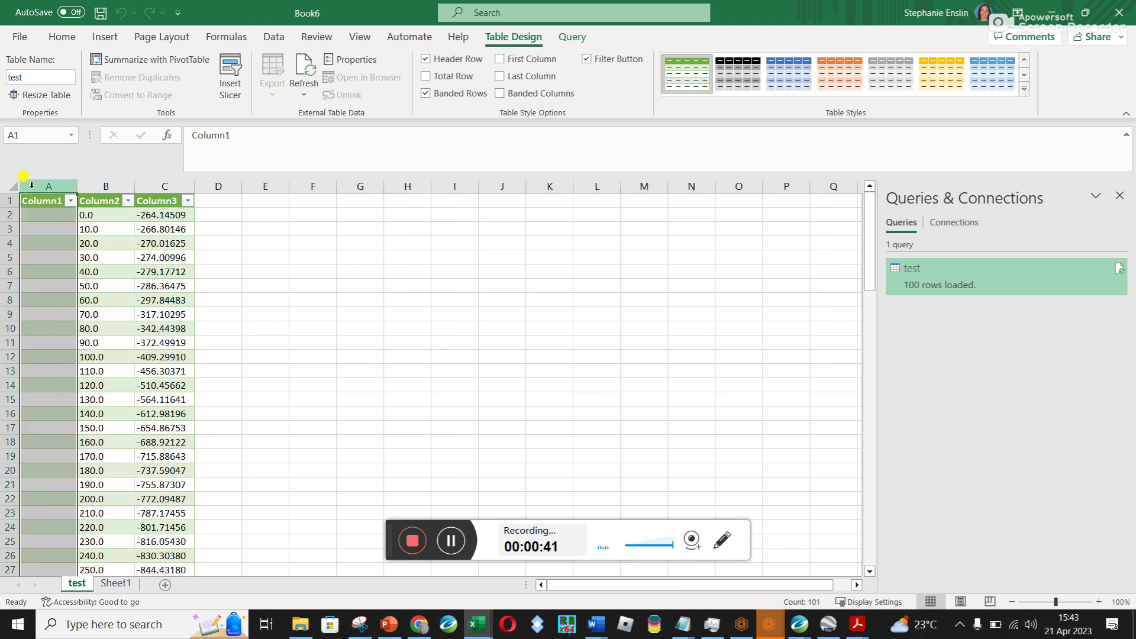
right_click(25, 185)
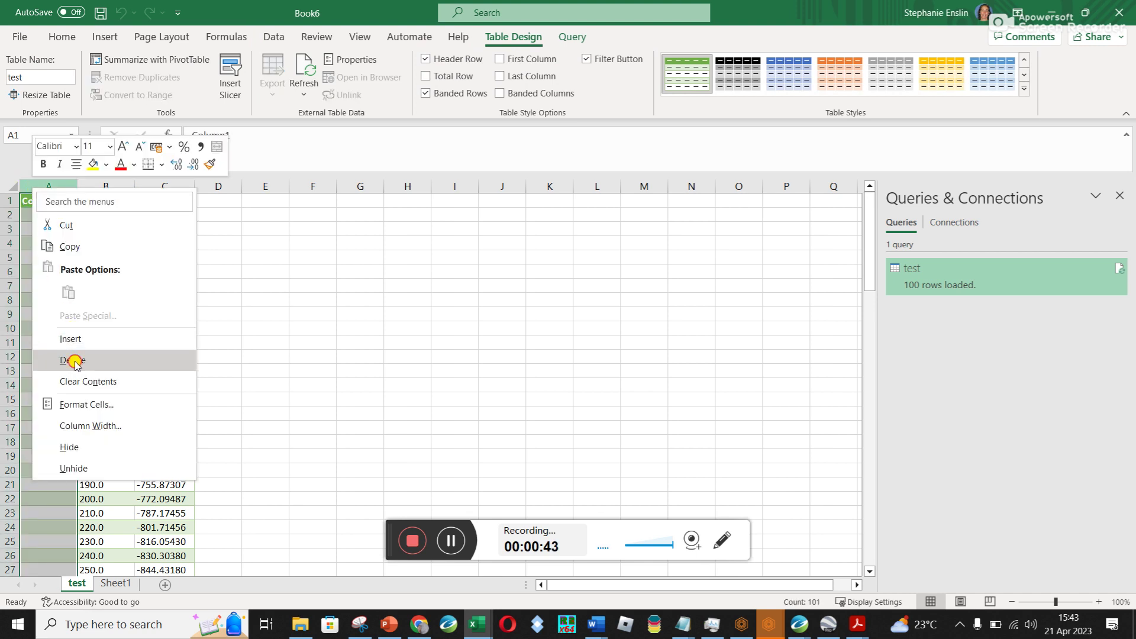
click(74, 362)
click(105, 291)
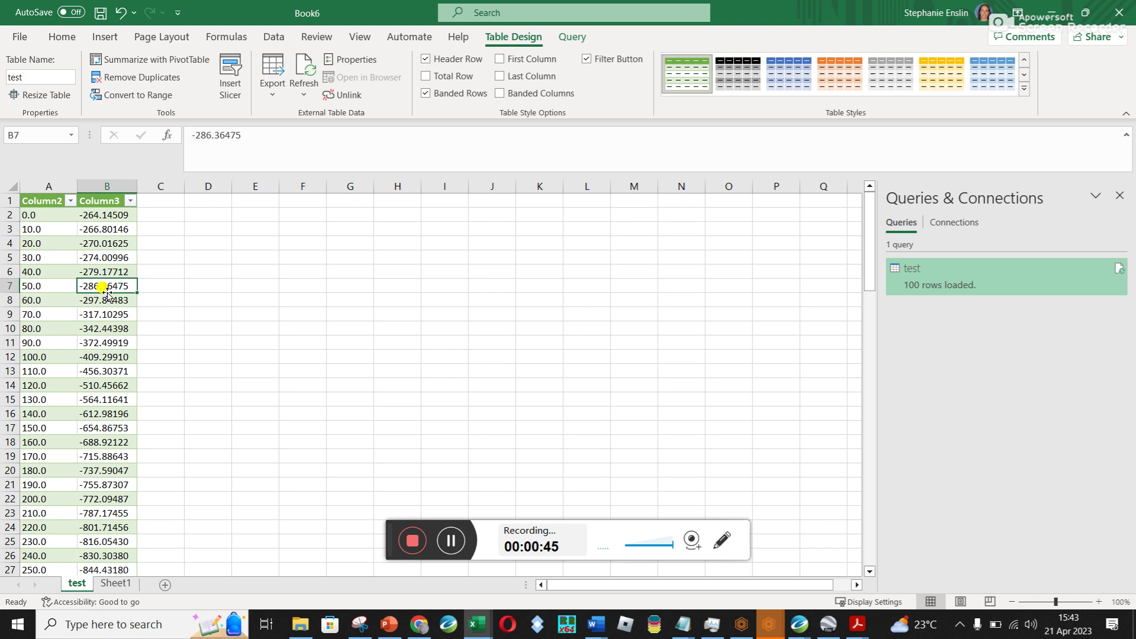
scroll(113, 398, down, 8)
scroll(112, 398, up, 8)
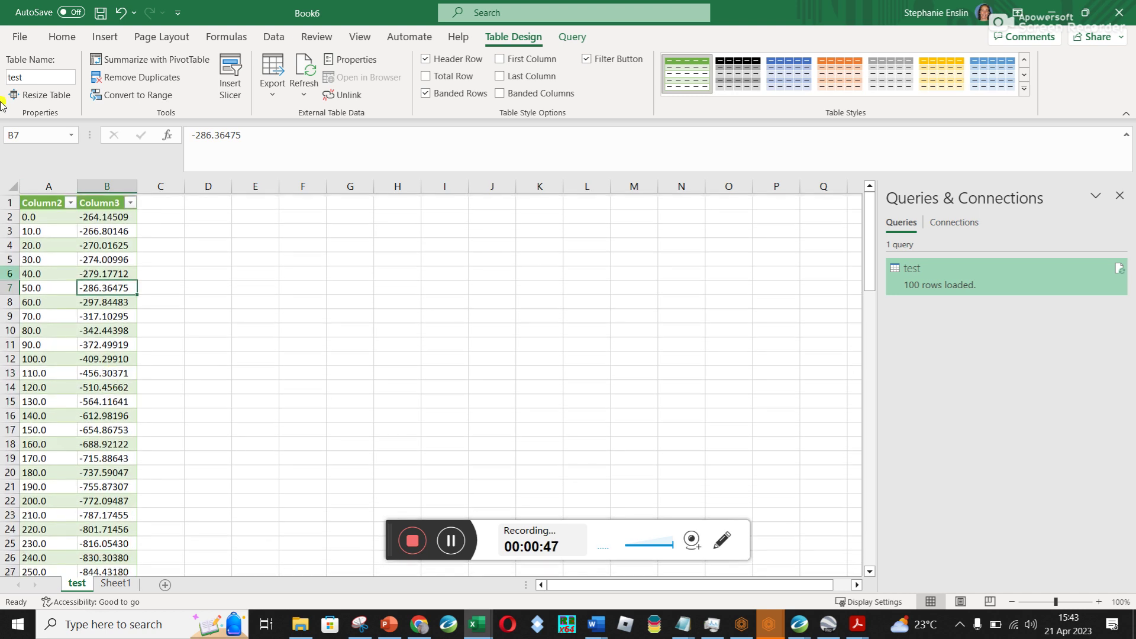
click(20, 36)
Step: Save the sheet to the Desktop as test.prn in Formatted Text (Space delimited) format
click(55, 235)
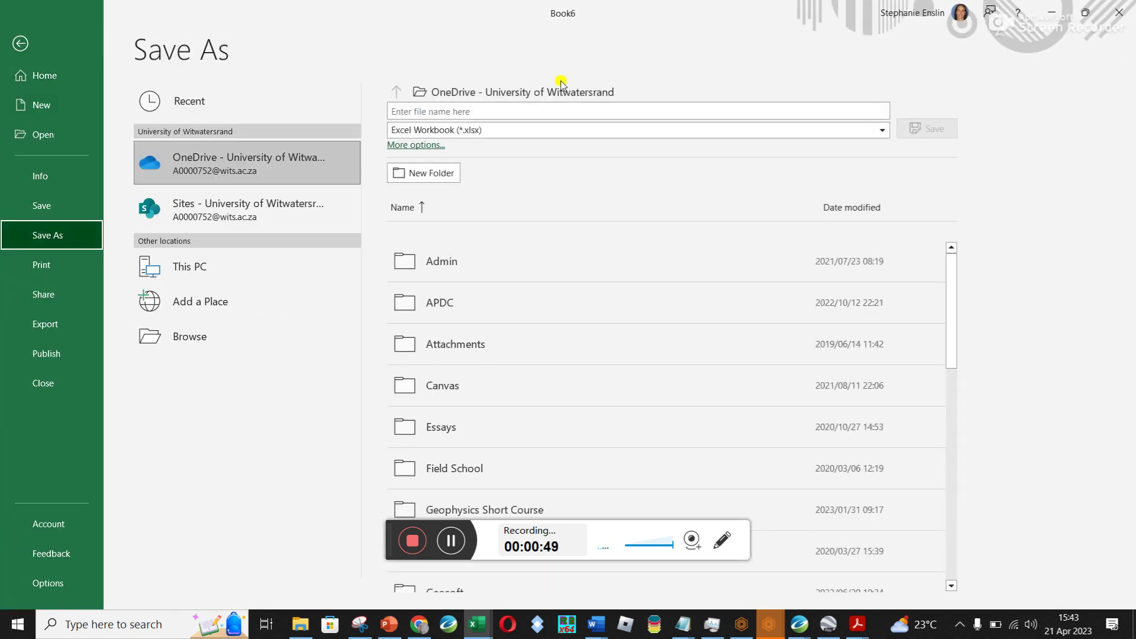
click(499, 128)
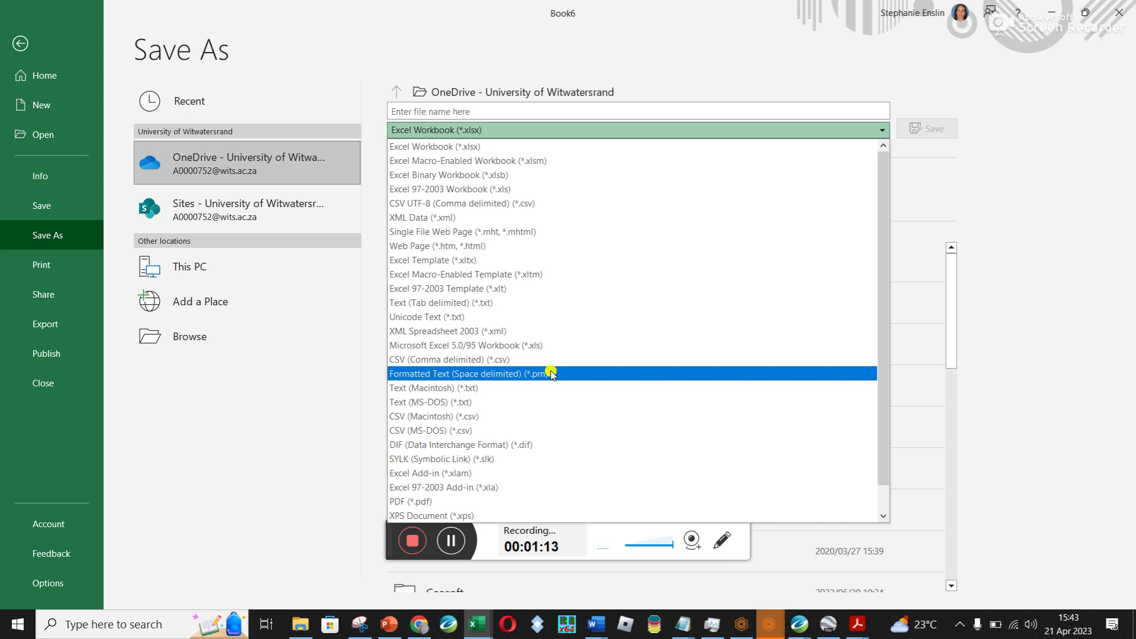
click(483, 377)
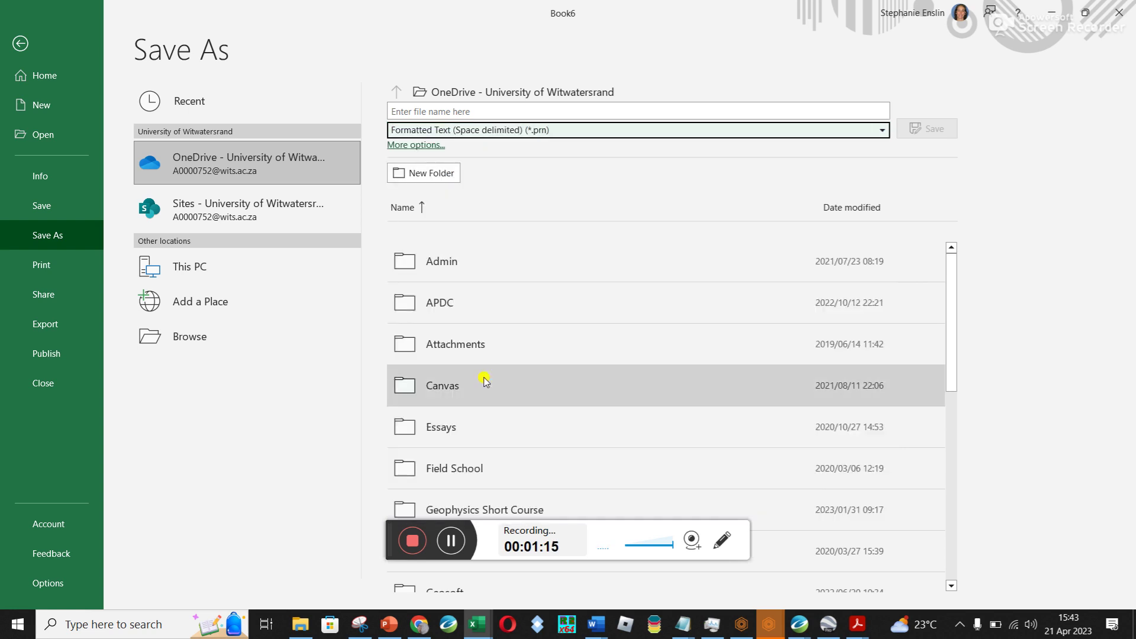
click(733, 111)
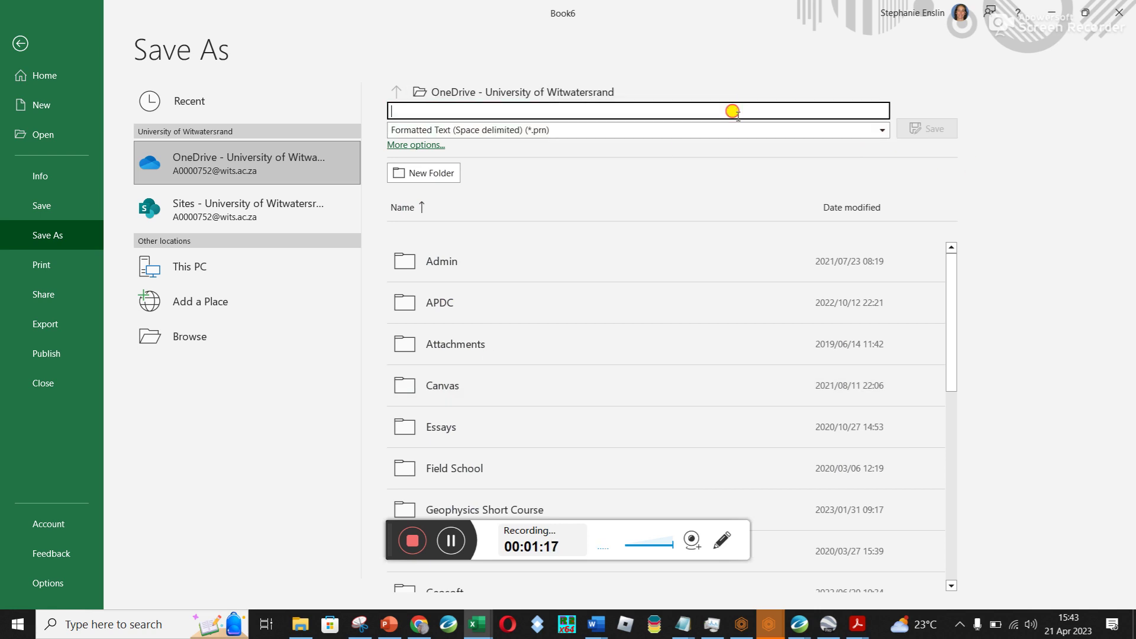
text(test)
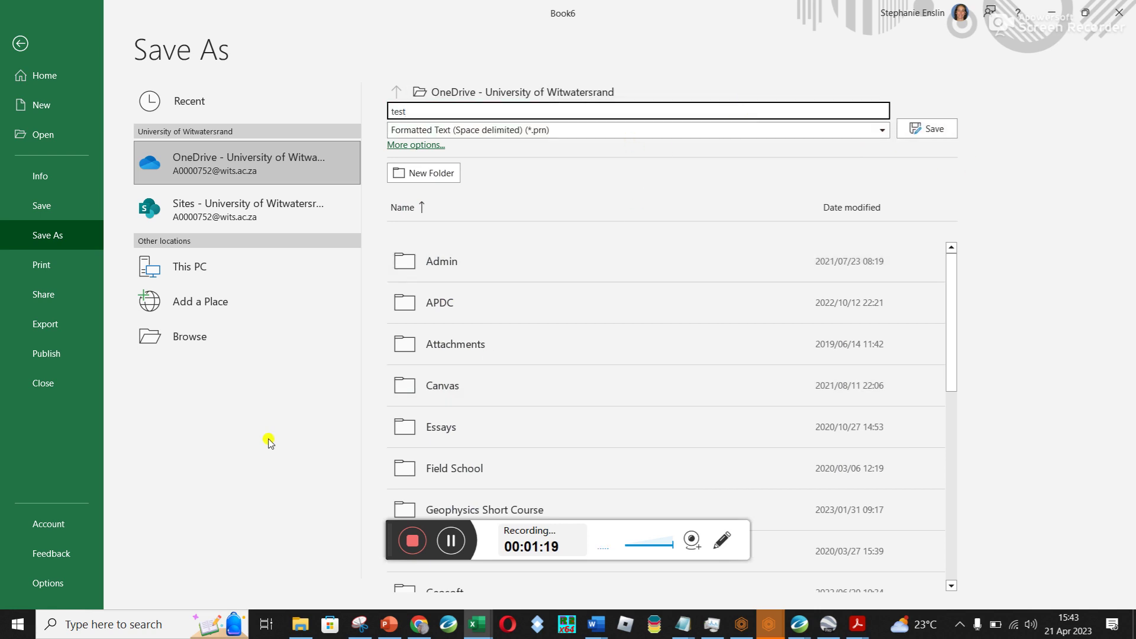
click(163, 334)
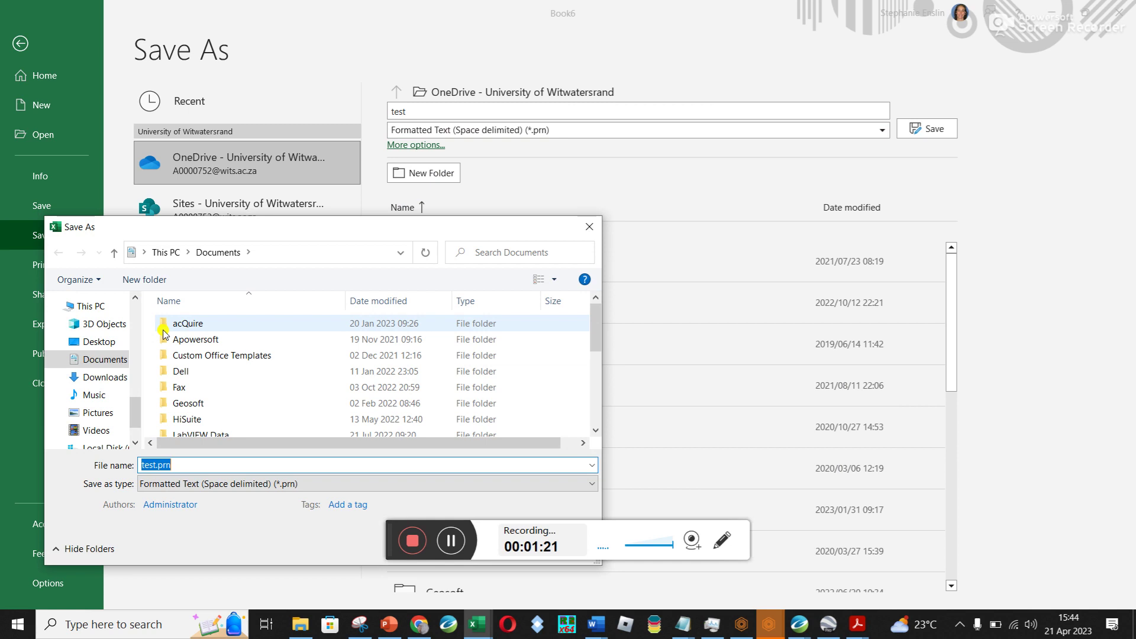
scroll(135, 307, up, 5)
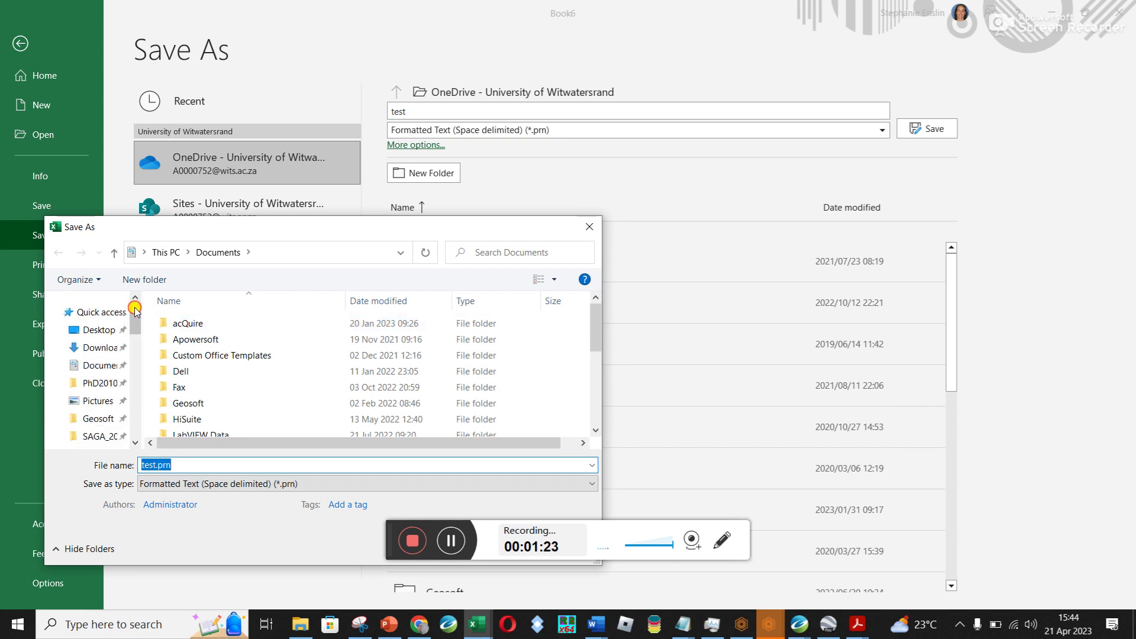
click(100, 329)
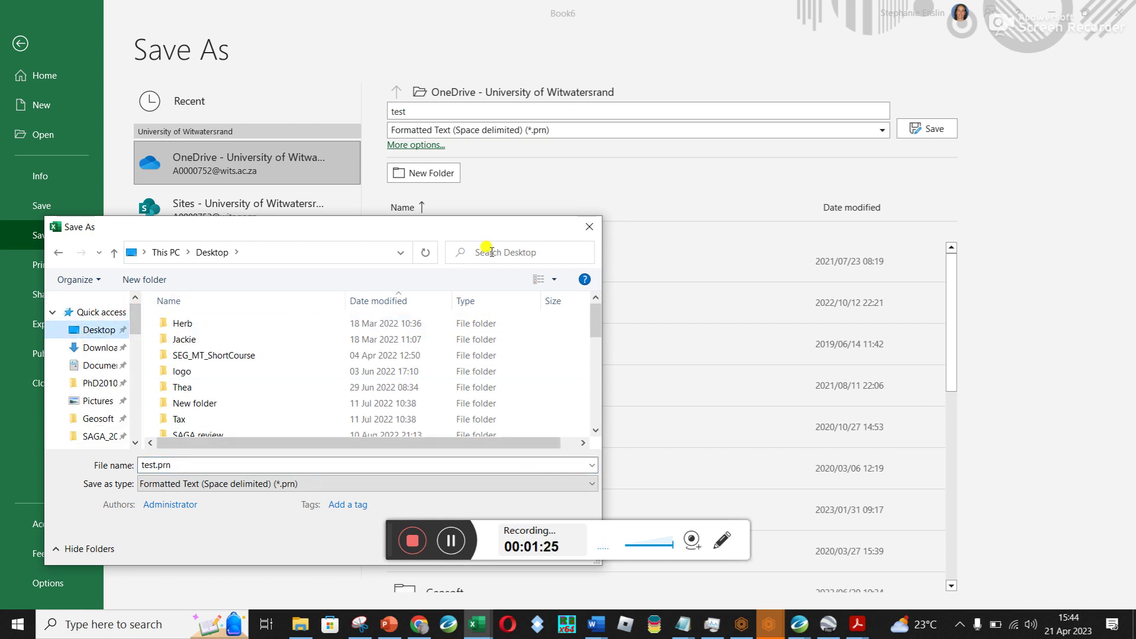
drag(496, 234, 484, 128)
click(473, 440)
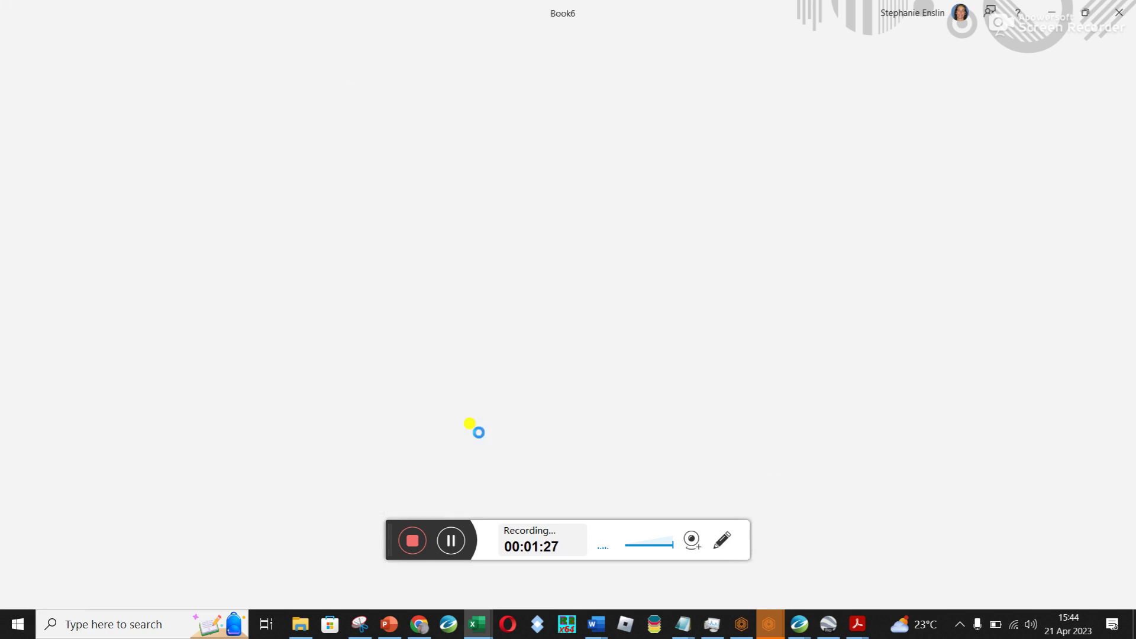
click(543, 363)
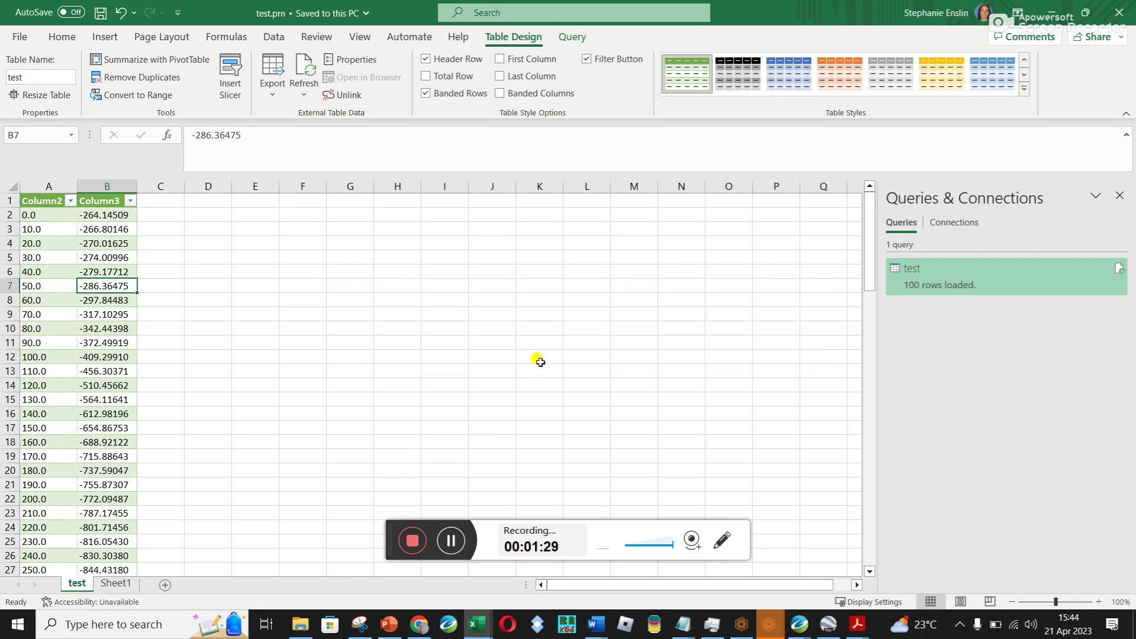
Step: Close test.prn and discard Book5's unsaved changes
click(1118, 12)
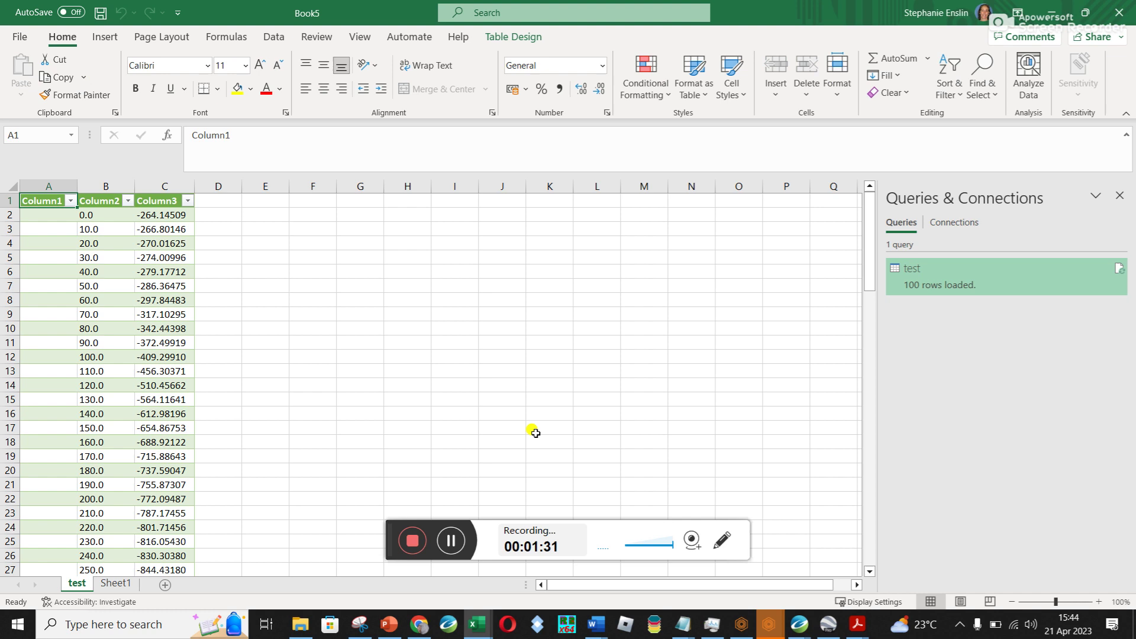
click(1122, 19)
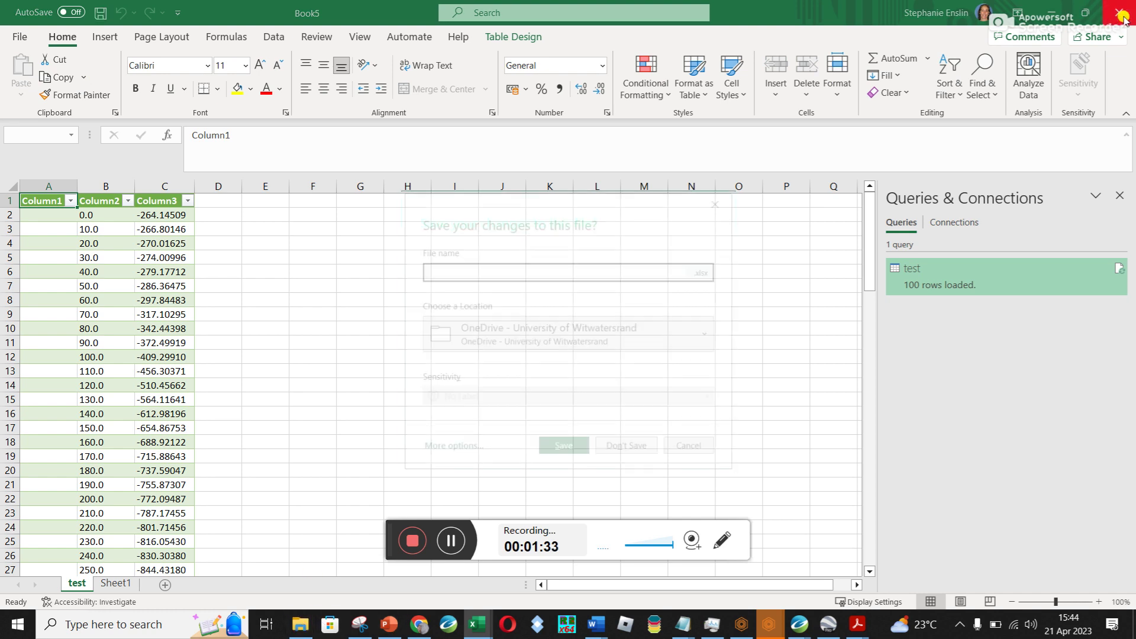
click(629, 449)
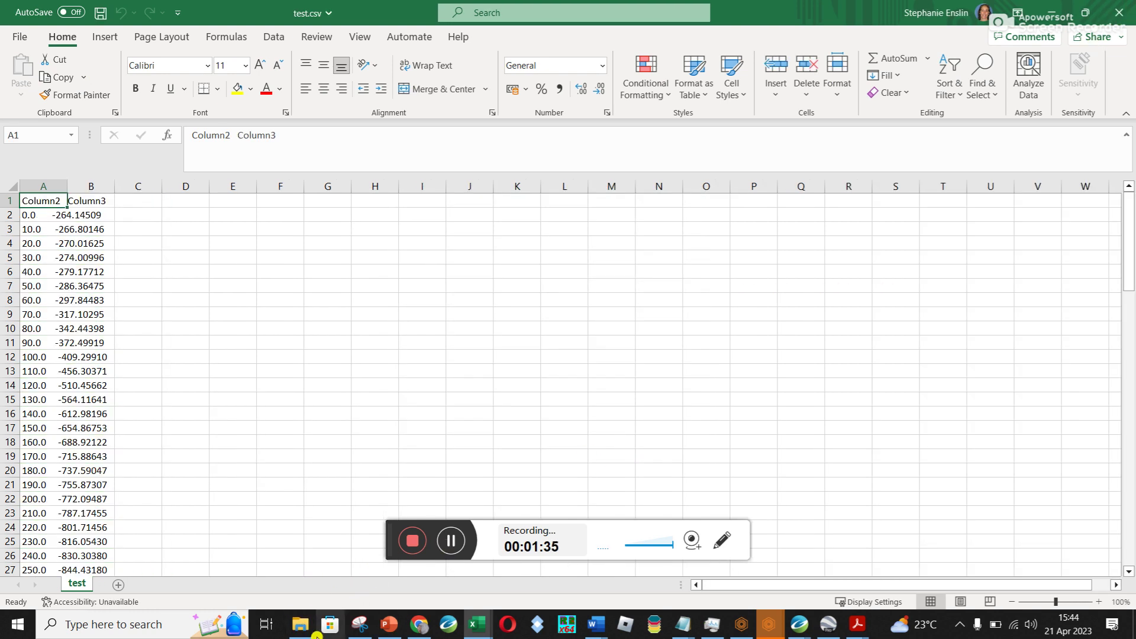
click(301, 624)
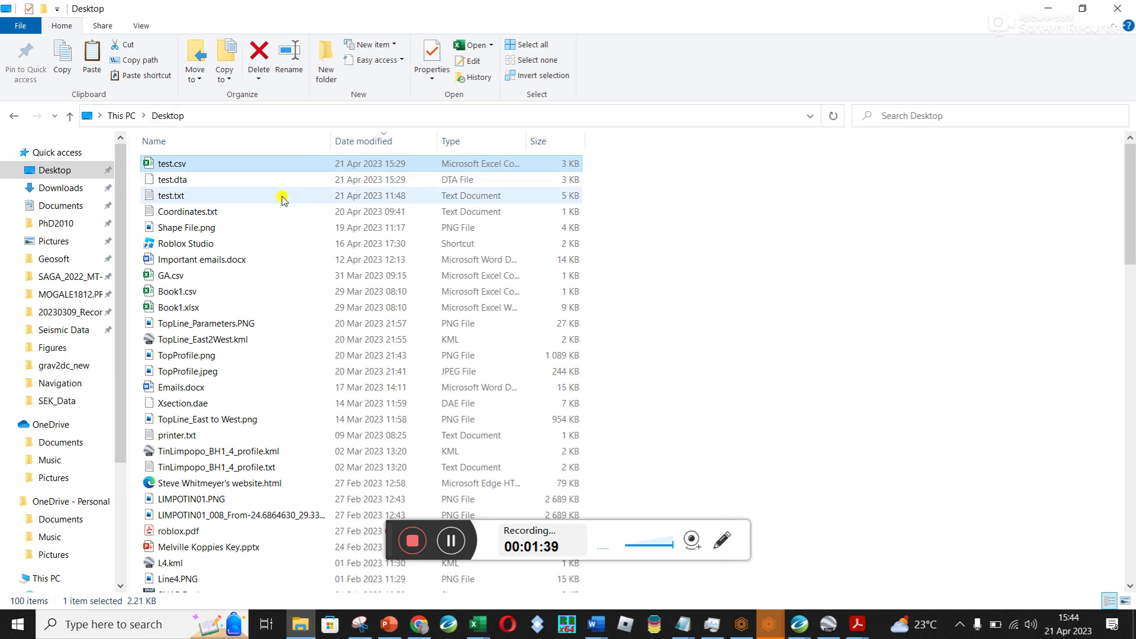
Step: Delete the old test.dta and sort the Desktop newest first by Date modified
click(190, 183)
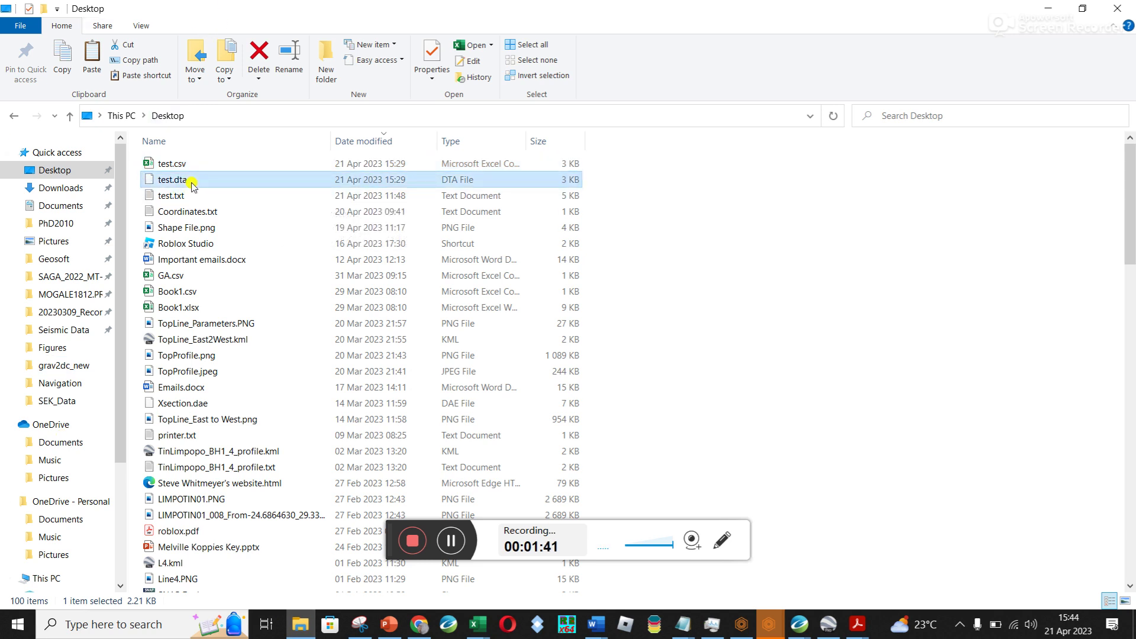
key(Delete)
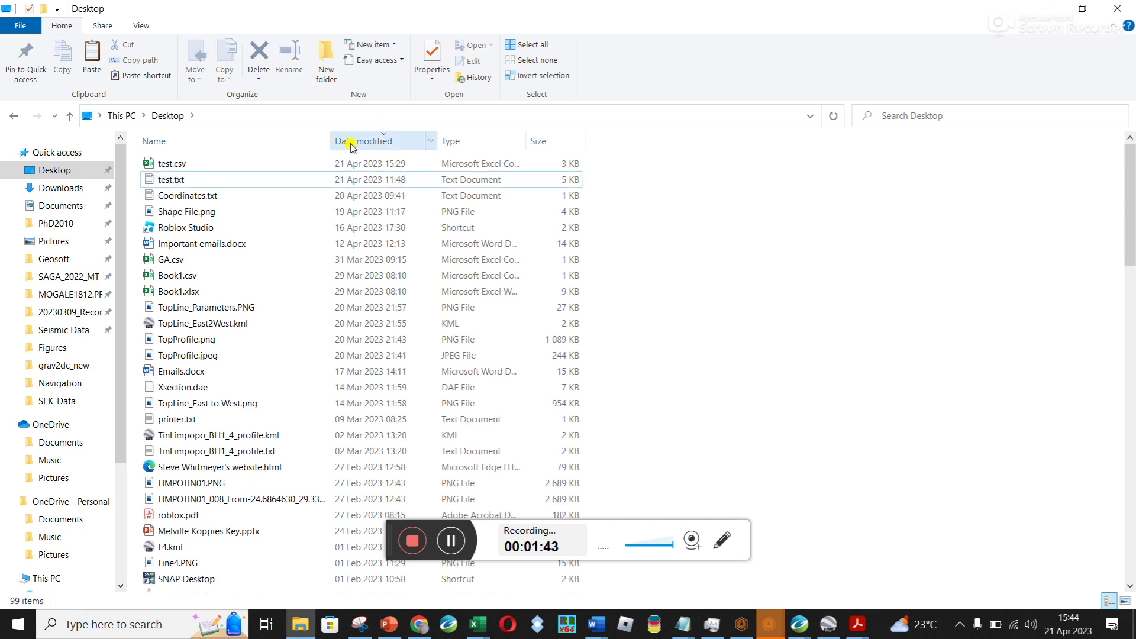
click(348, 145)
click(348, 145)
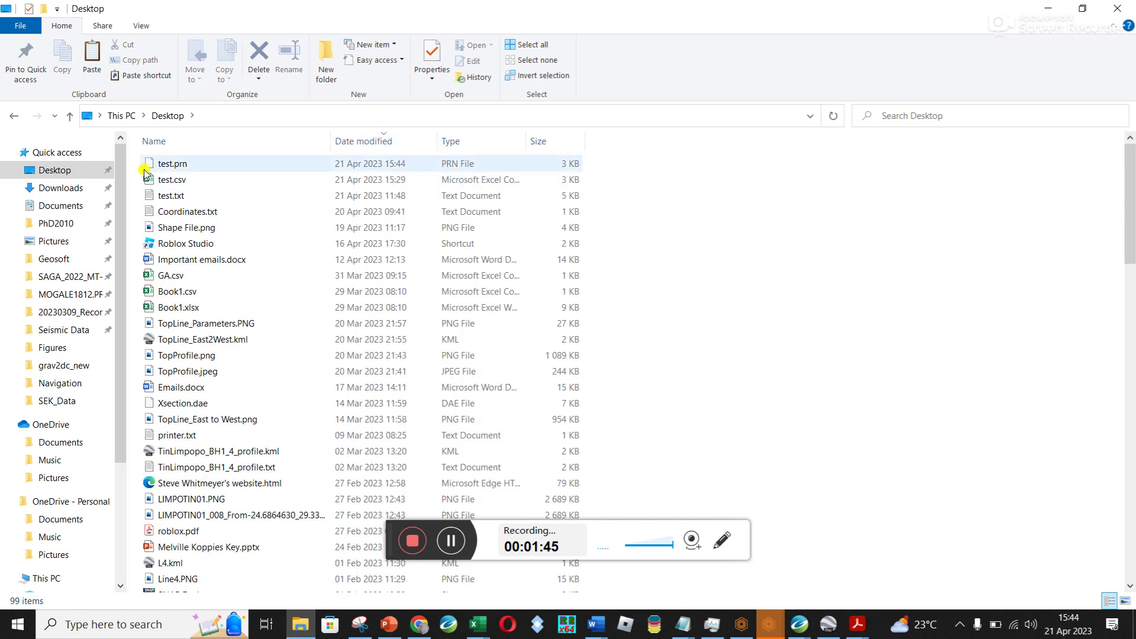
Step: Duplicate test.prn and strip ' - Copy.prn' from the copy's name
click(184, 171)
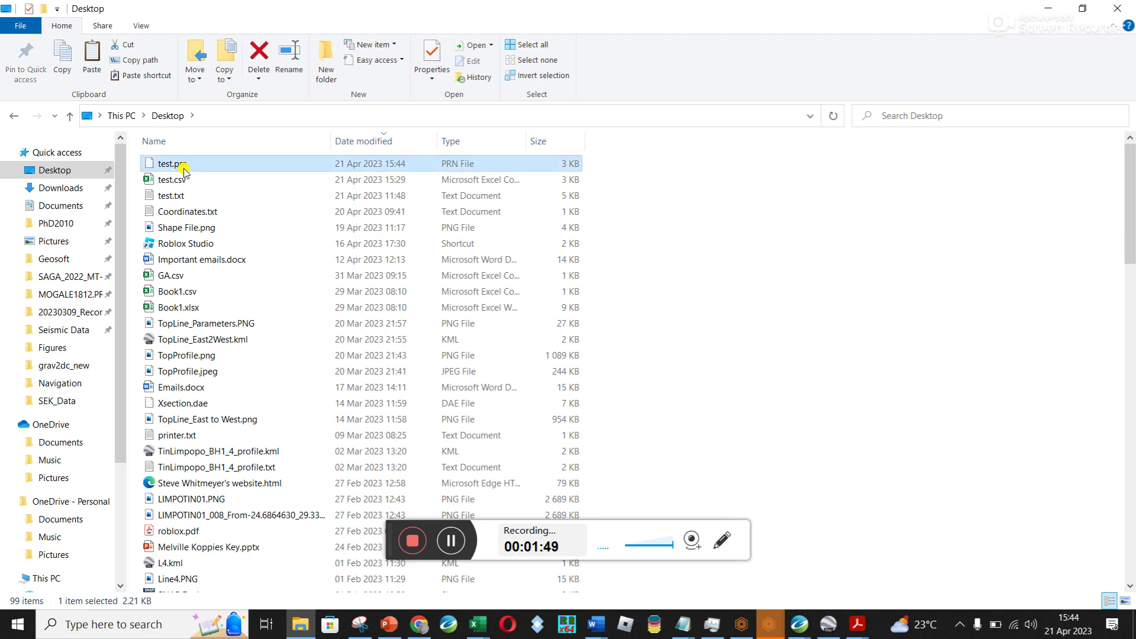
key(ctrl+v)
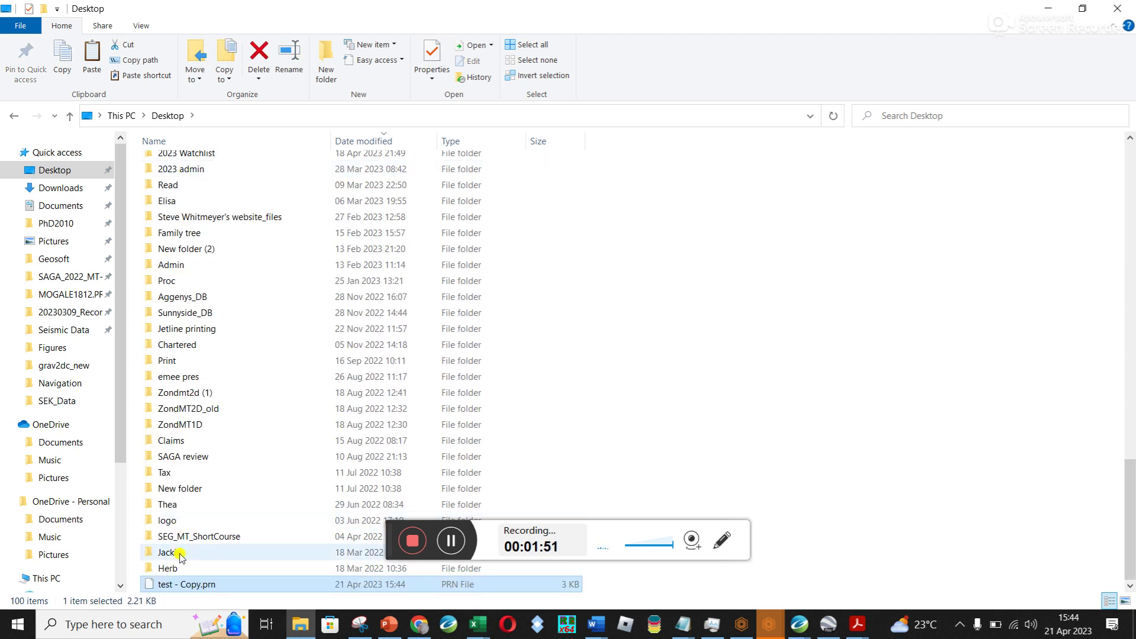
click(184, 584)
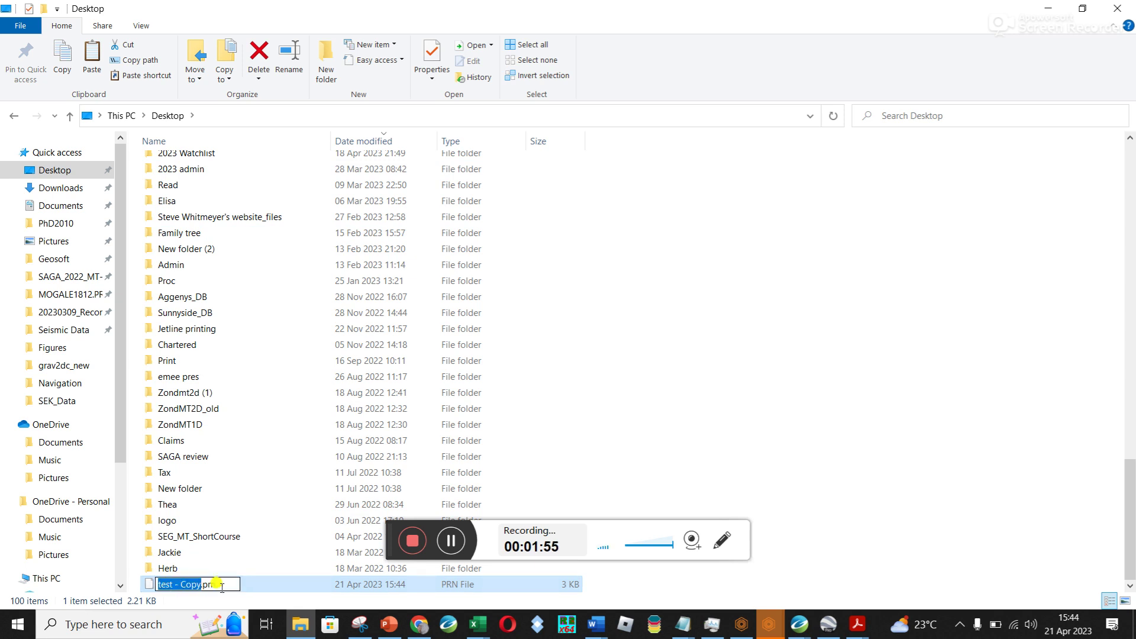
click(170, 584)
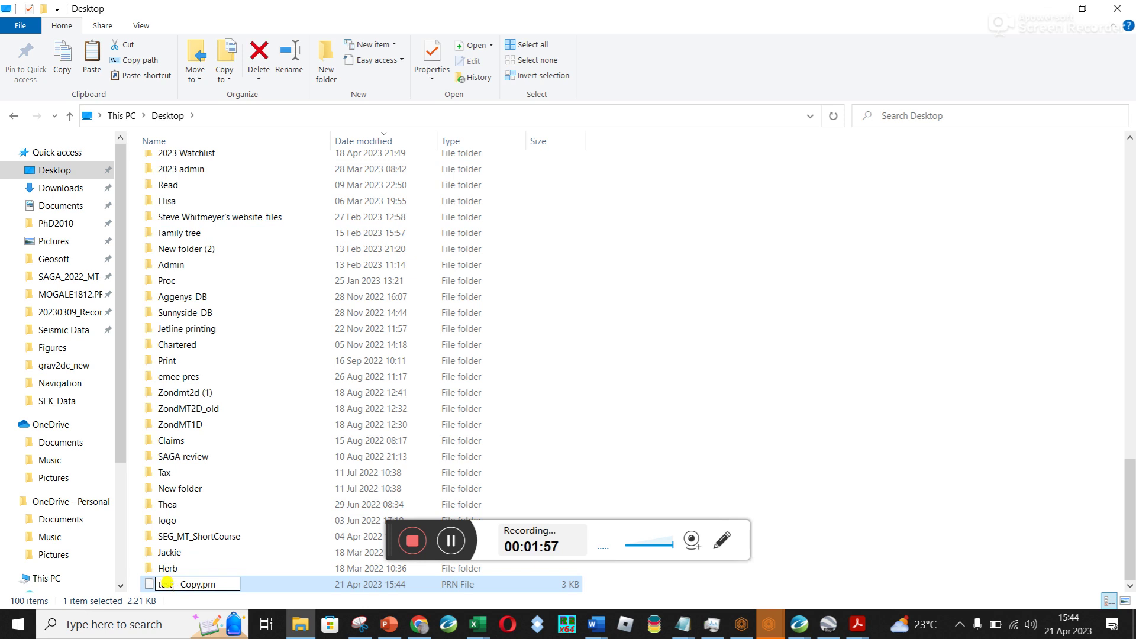
key(shift+Right)
key(shift+Right)
key(shift+Right)
key(shift+Right)
key(shift+Right)
key(shift+Right)
key(shift+Right)
key(shift+Right)
key(shift+Right)
key(shift+Right)
key(shift+Right)
key(shift+Right)
drag(172, 584, 213, 585)
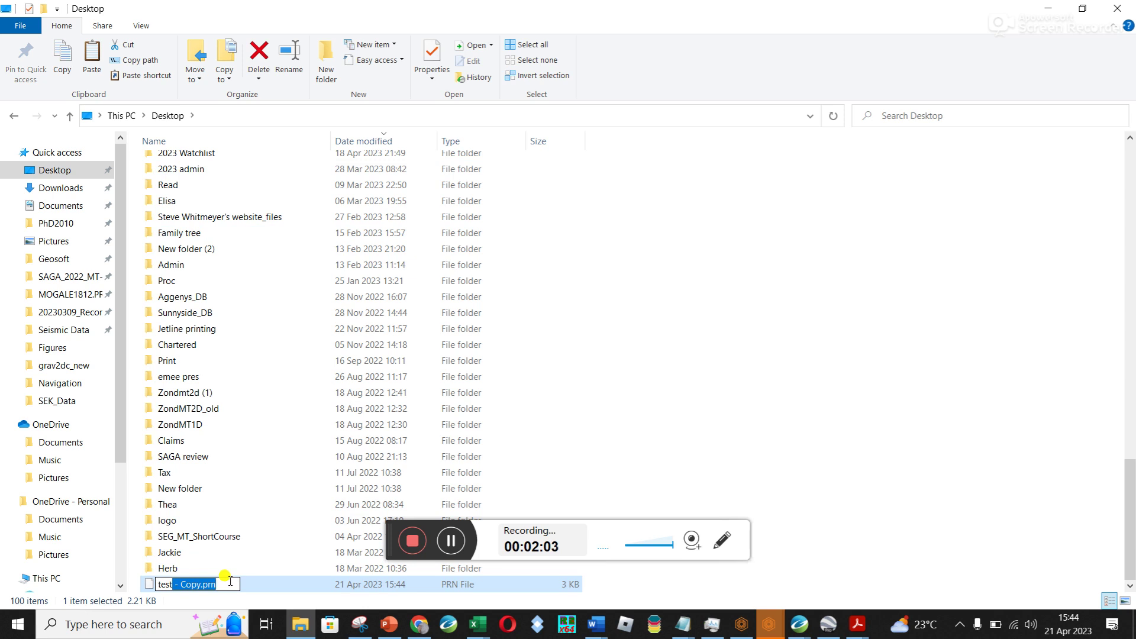
key(Delete)
Step: Rename the copy to test.dta and confirm the extension change
text(.)
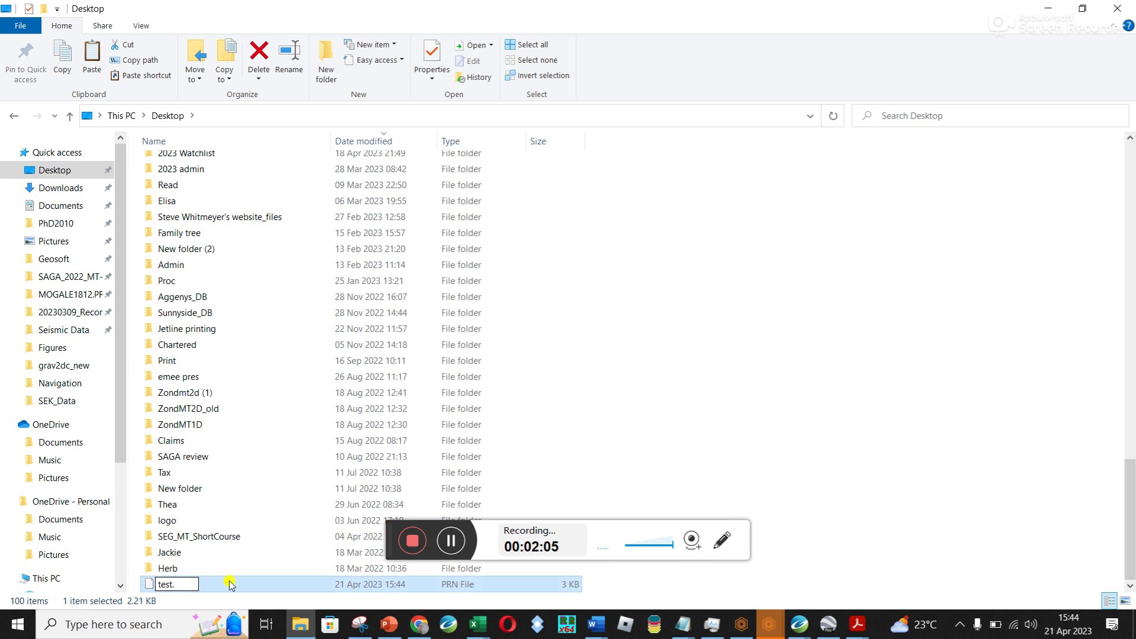
text(dta)
key(Return)
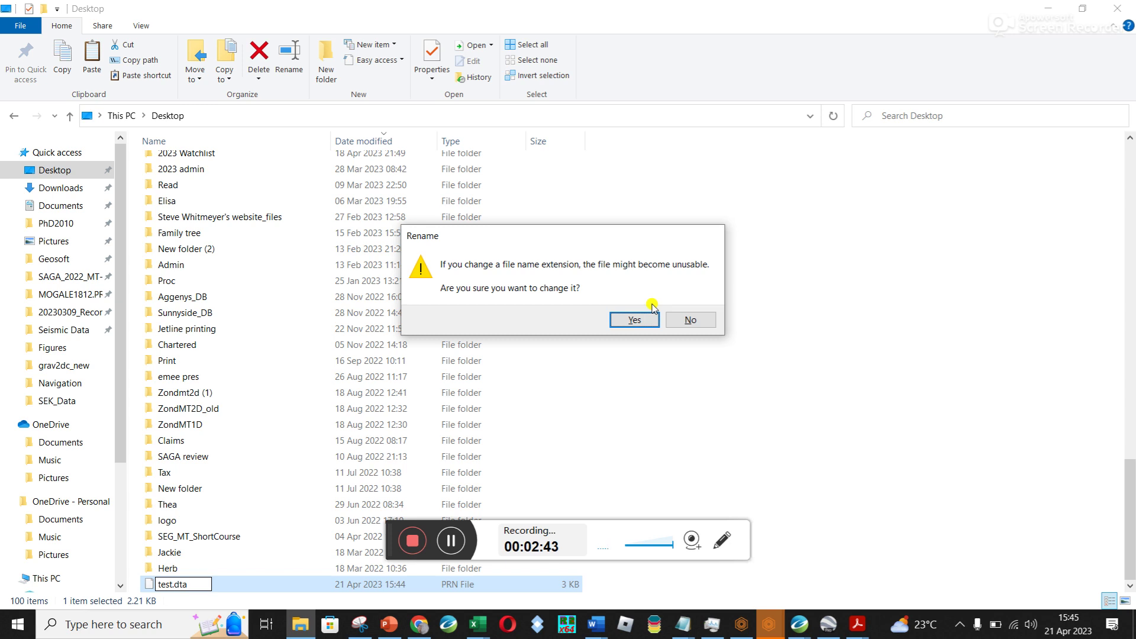
click(632, 319)
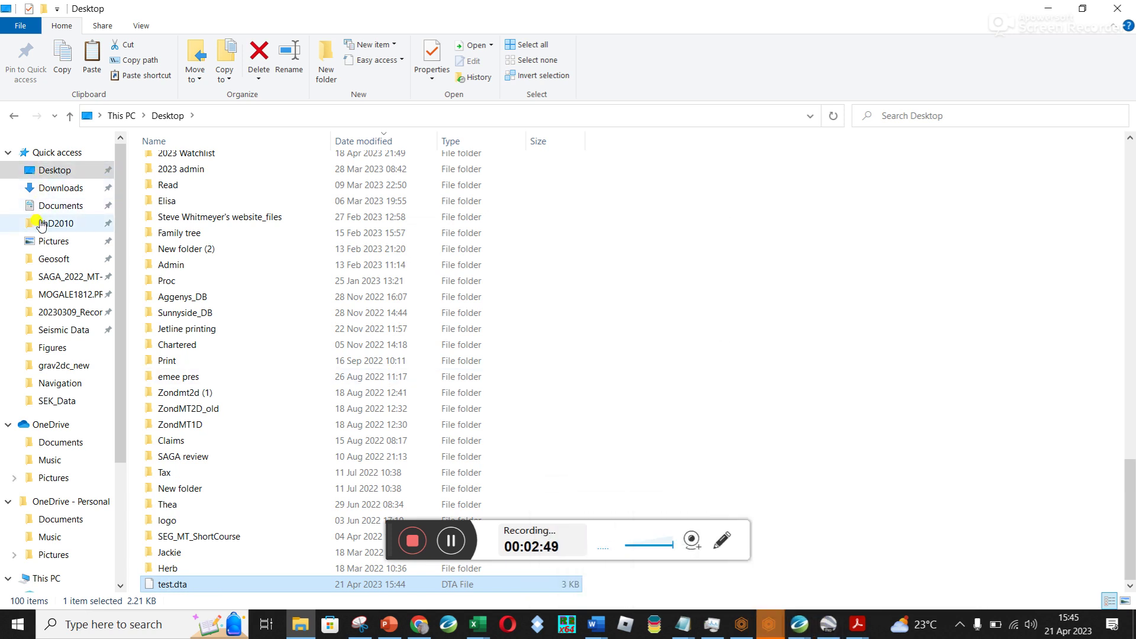
click(70, 235)
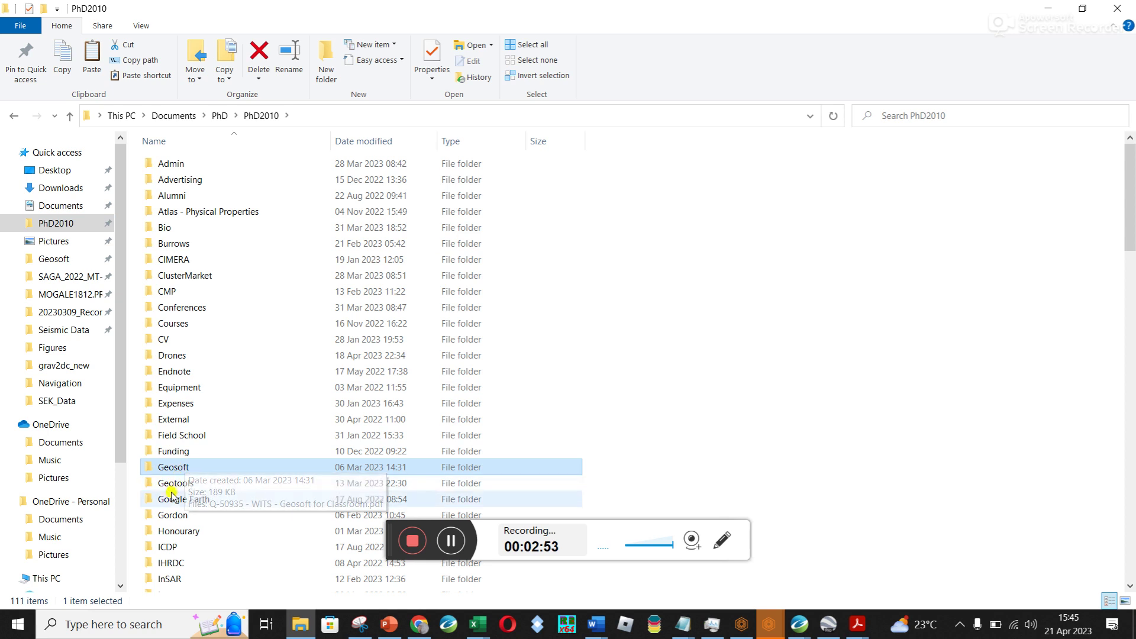
Step: Go through Gordon > grav2dc_new > grav2dc_new and launch Grav2dc.exe
double_click(170, 509)
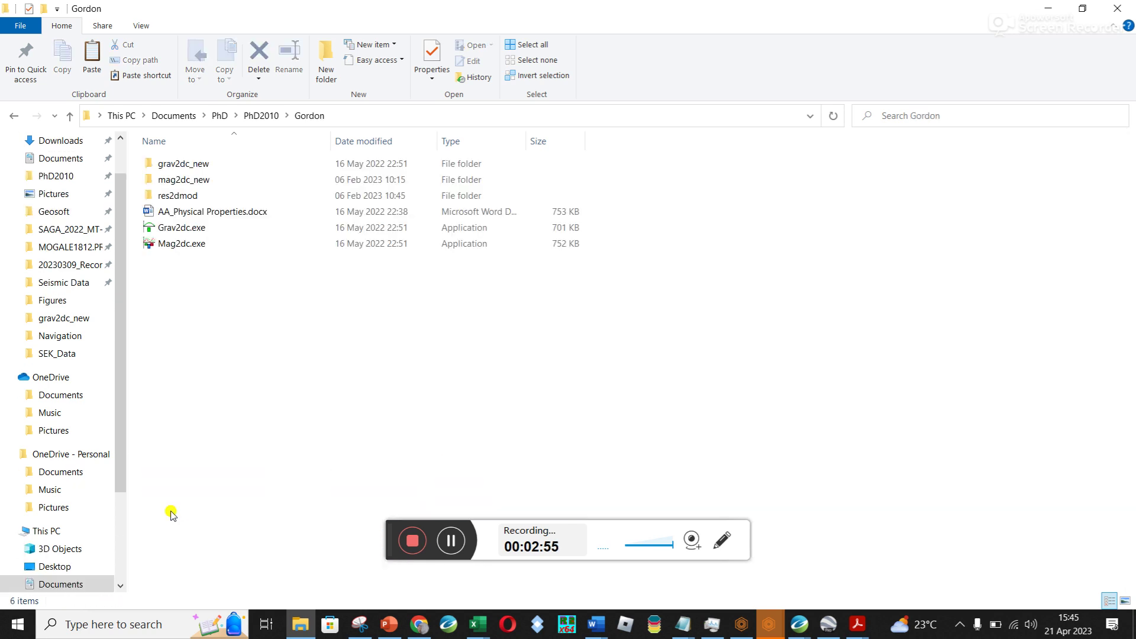
click(216, 165)
double_click(217, 165)
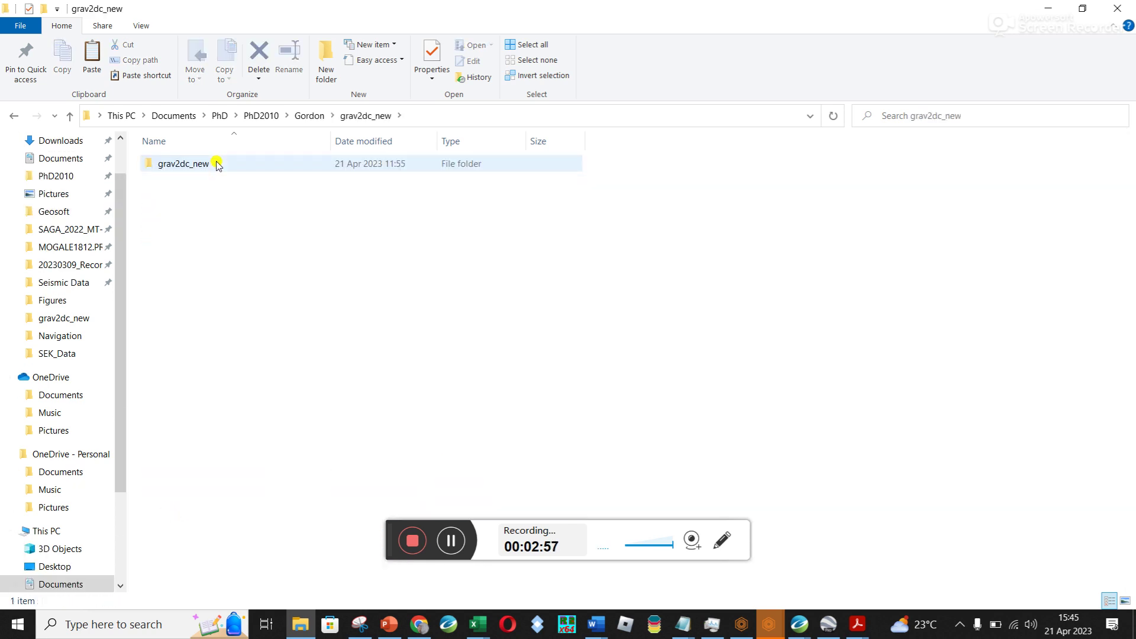
double_click(216, 165)
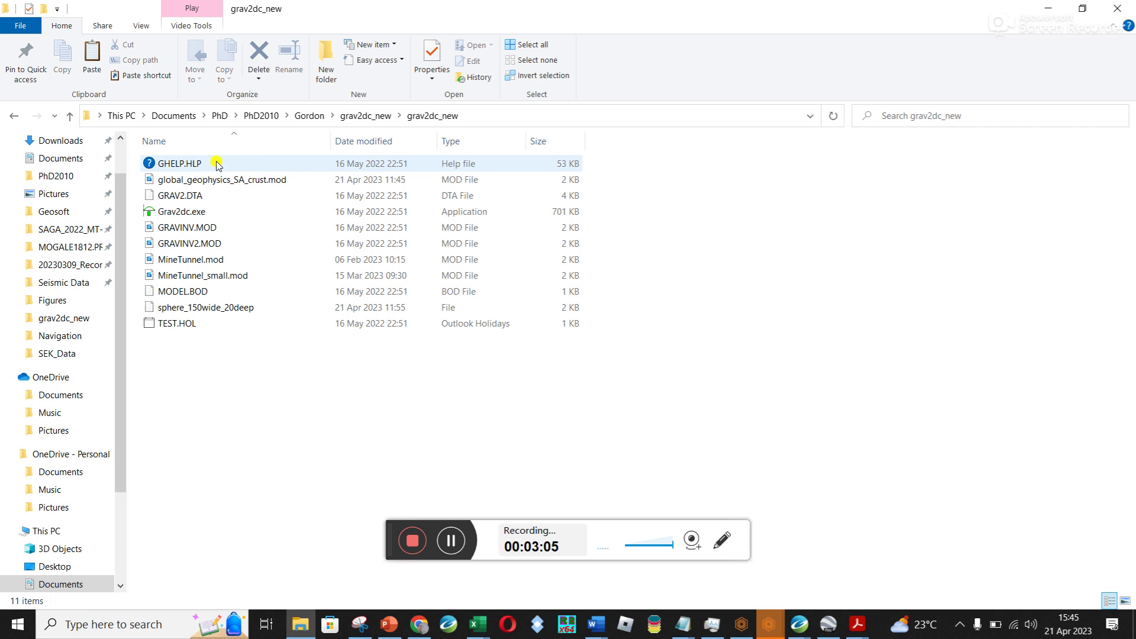
double_click(188, 213)
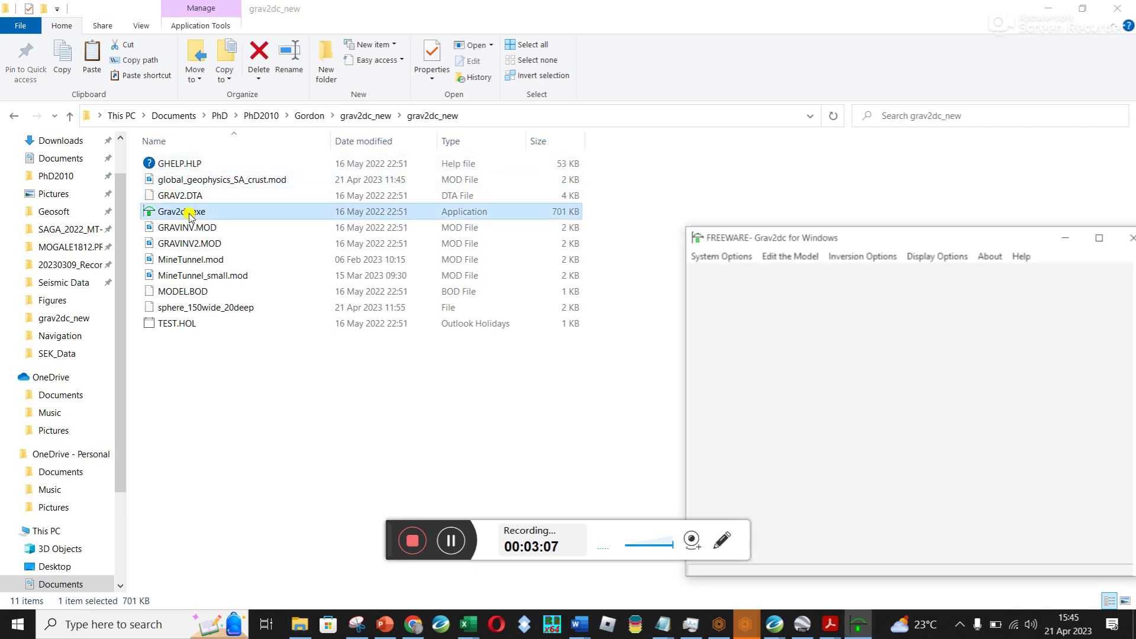
Step: Begin a new model with density 0.1, strike lengths 100, depth 100 and Km units
drag(952, 235, 493, 84)
click(264, 106)
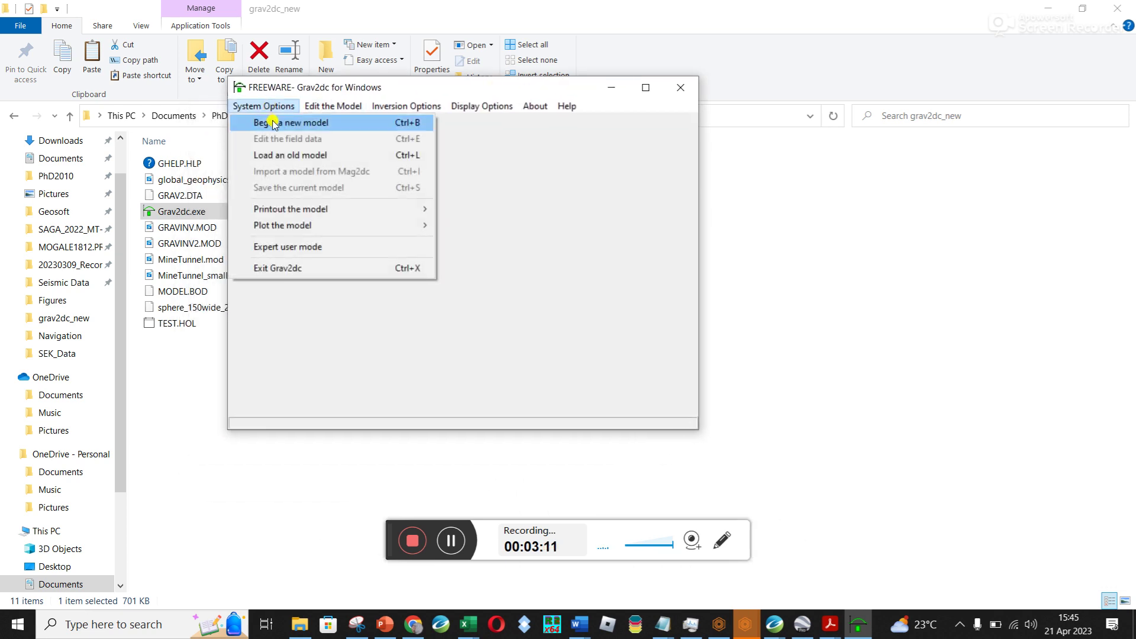
click(272, 123)
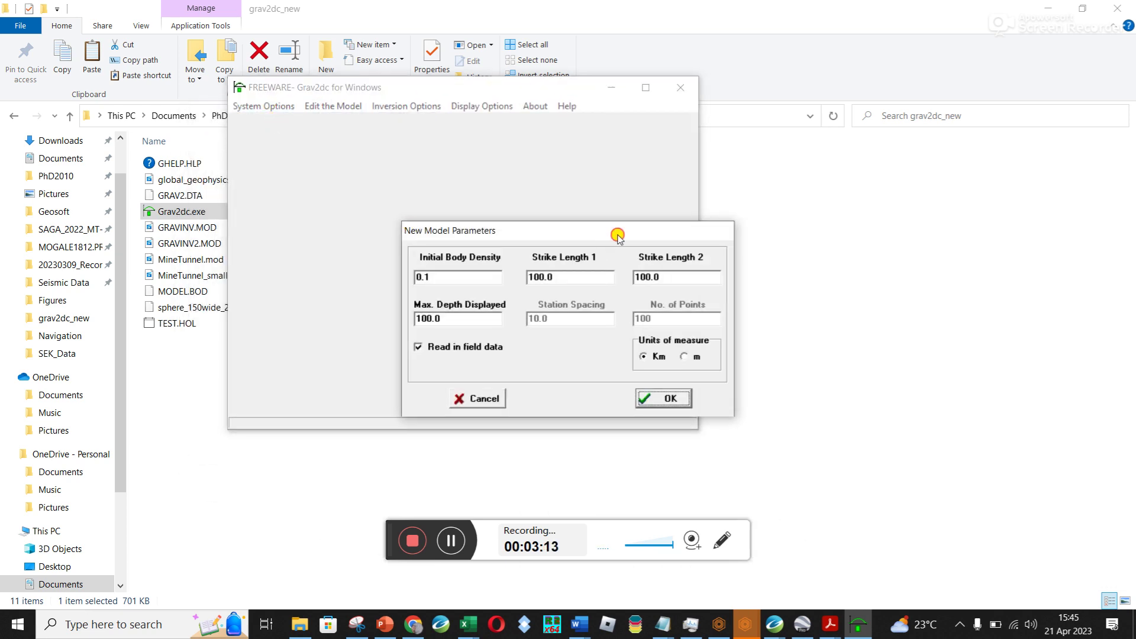
drag(617, 236, 507, 162)
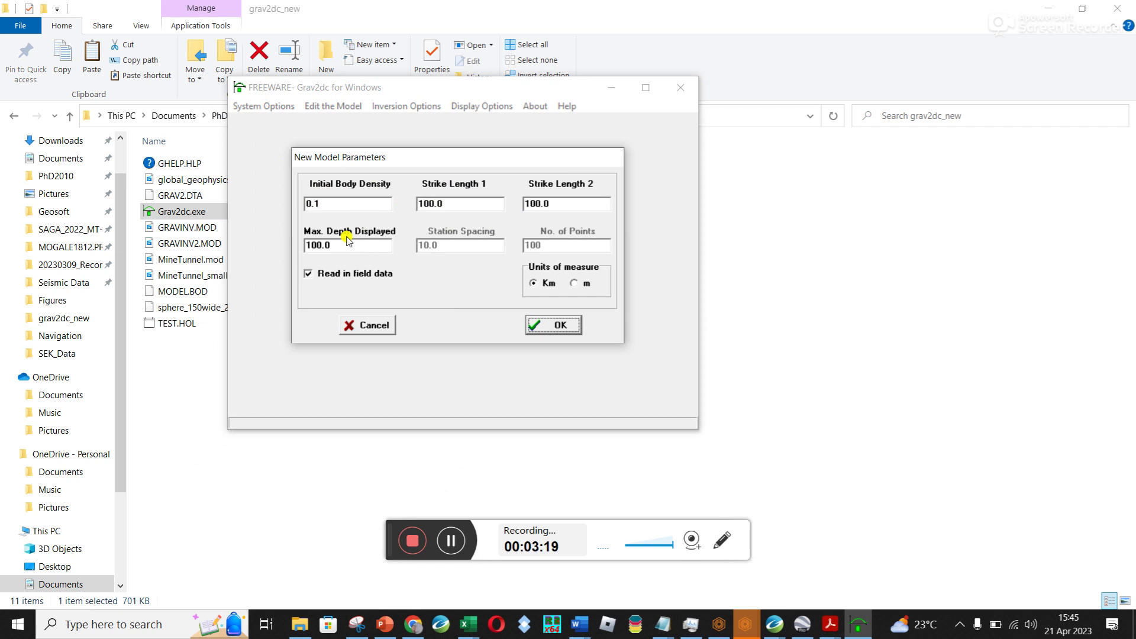
click(572, 283)
click(533, 285)
click(308, 274)
Step: Accept the model parameters and choose test.dta as the field data file
click(553, 325)
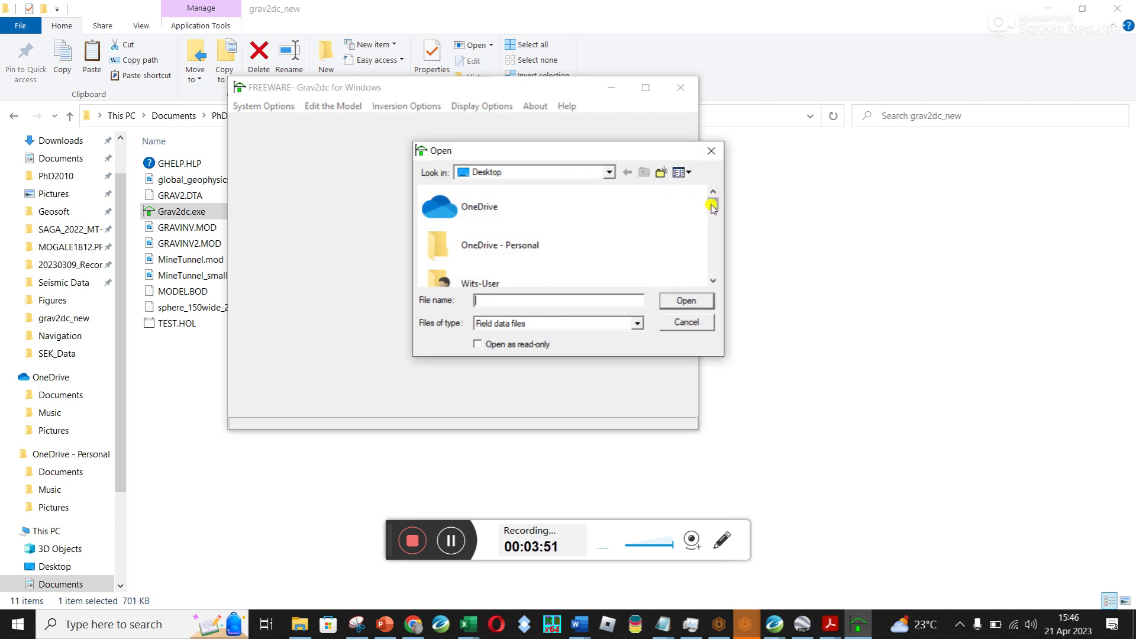
click(683, 172)
click(715, 273)
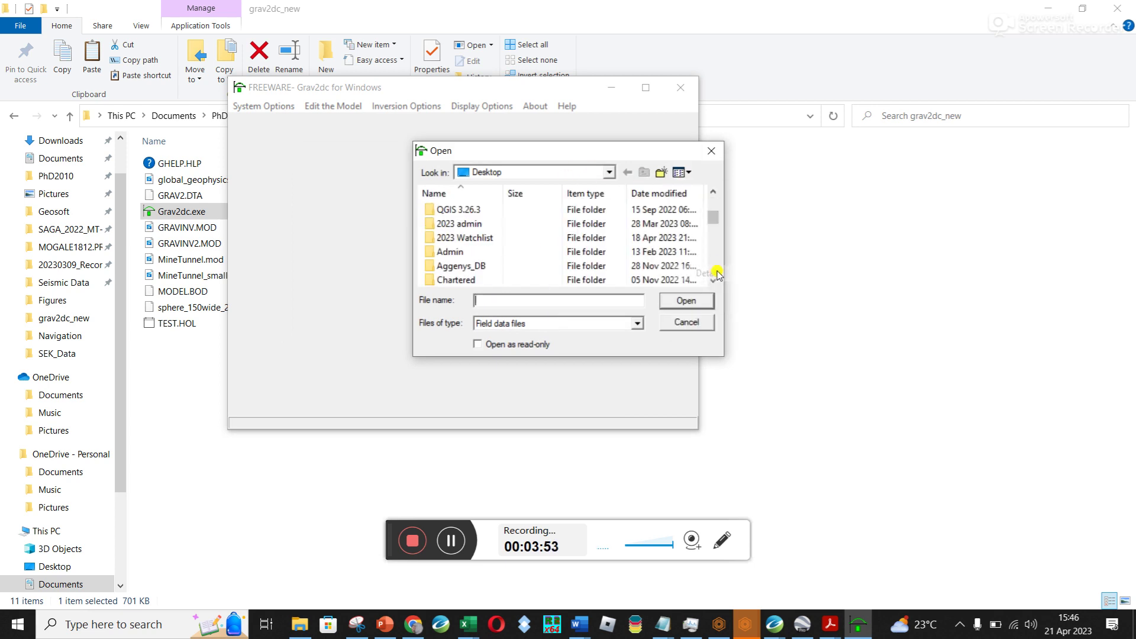
click(657, 192)
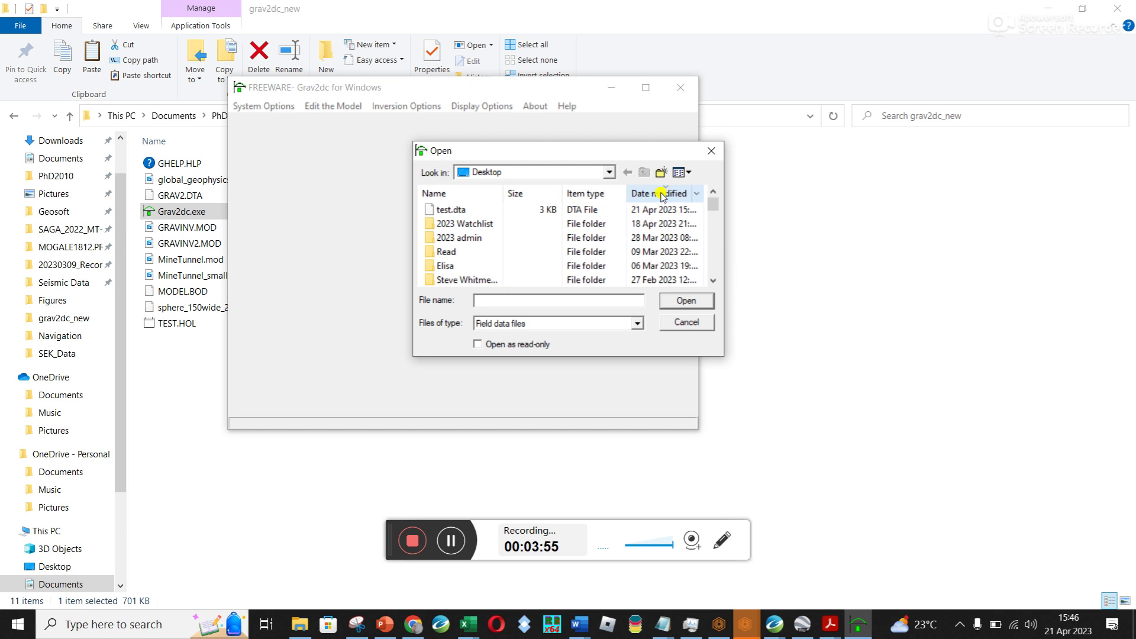
click(439, 210)
click(678, 306)
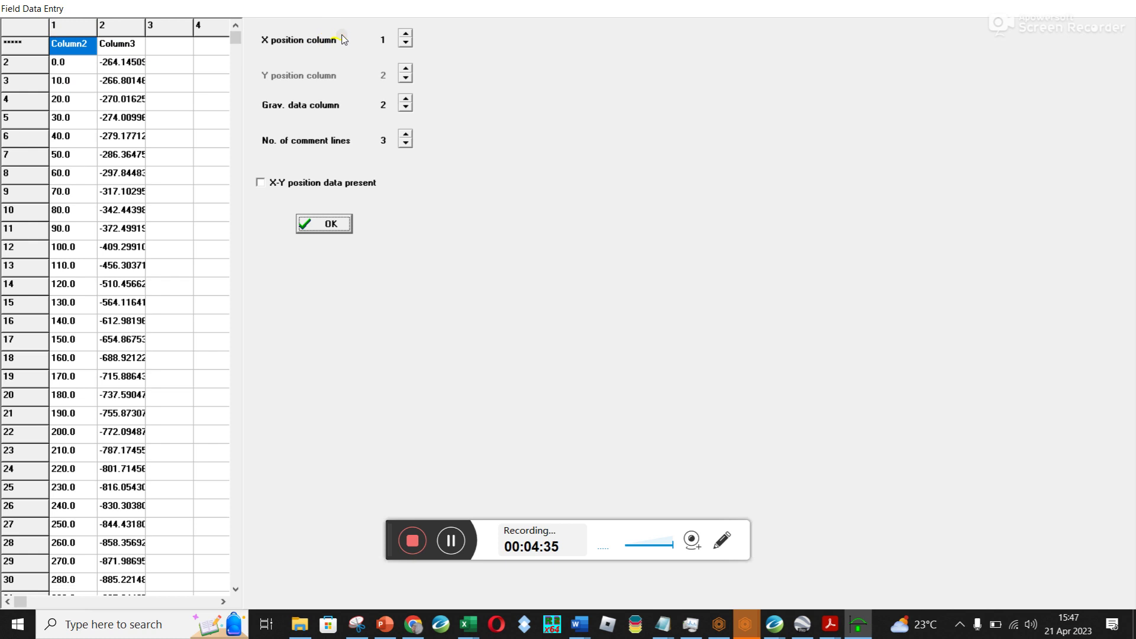
Step: Set comment lines to 1 and load the gravity profile data
click(408, 145)
click(411, 145)
click(324, 223)
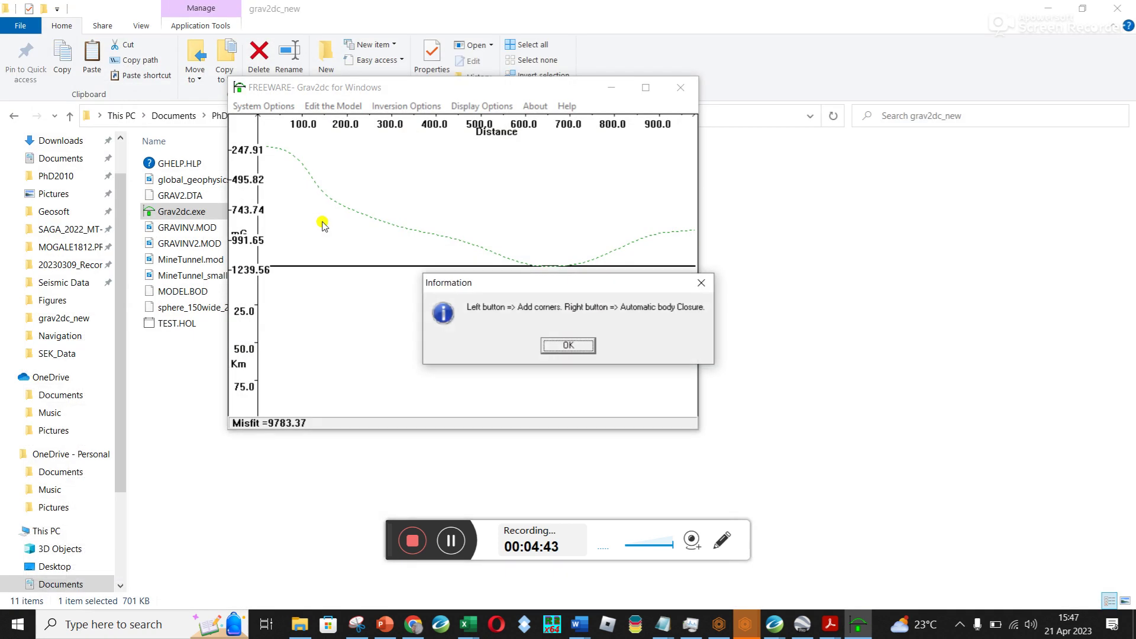
Step: Draw a closed body outline along the surface and down to base corners near 870–140 km
click(553, 347)
click(256, 265)
click(695, 265)
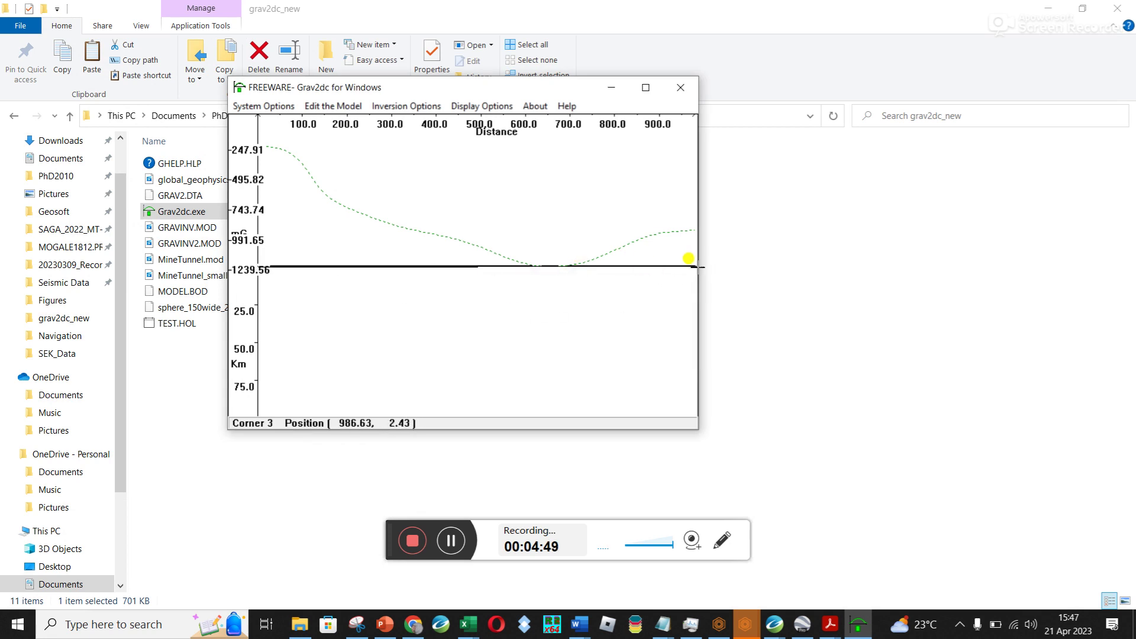
click(697, 318)
click(629, 320)
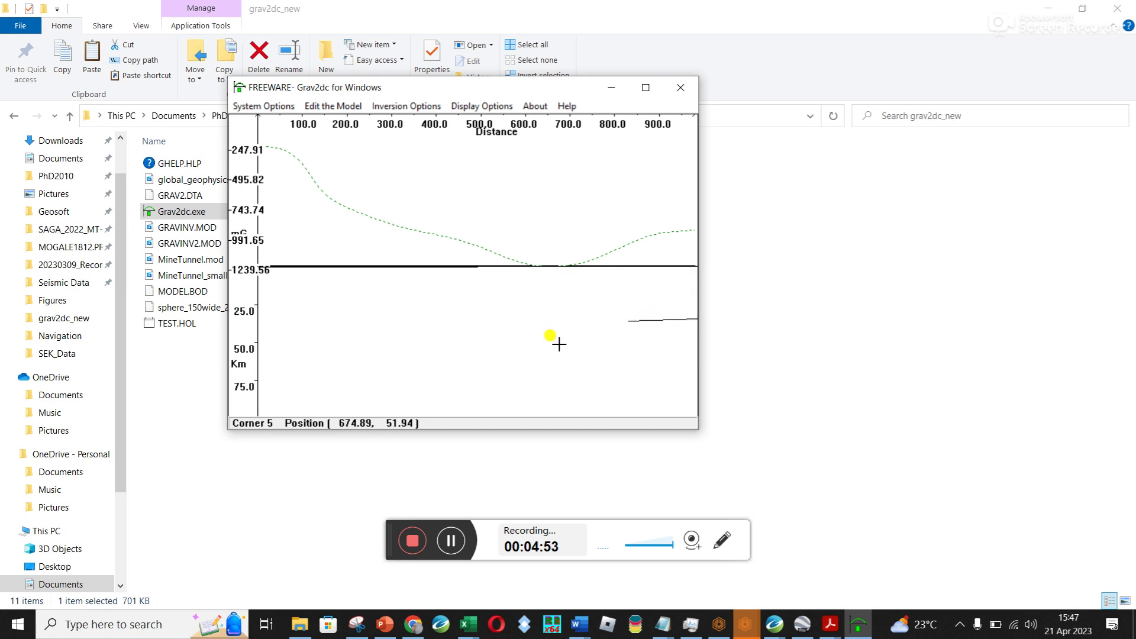
click(556, 336)
click(493, 330)
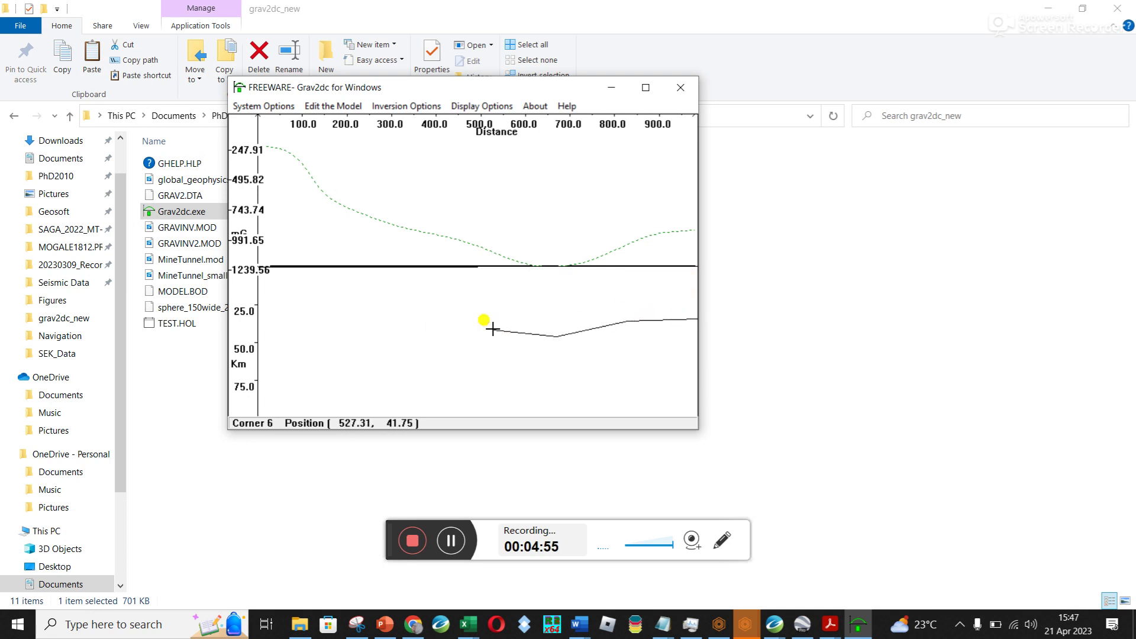
click(445, 304)
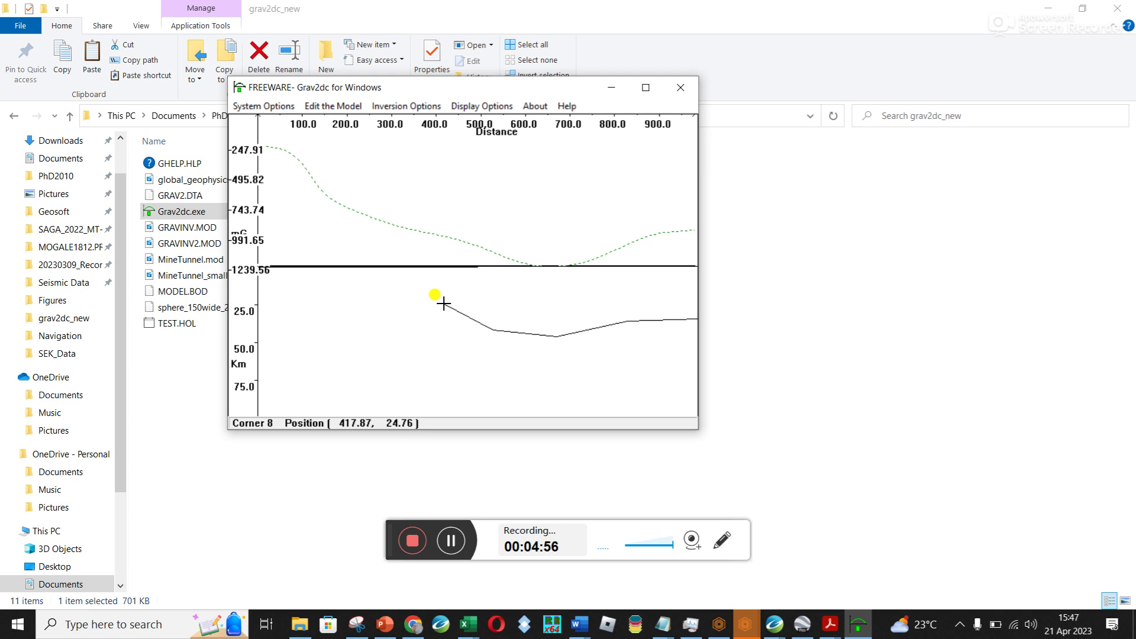
click(350, 304)
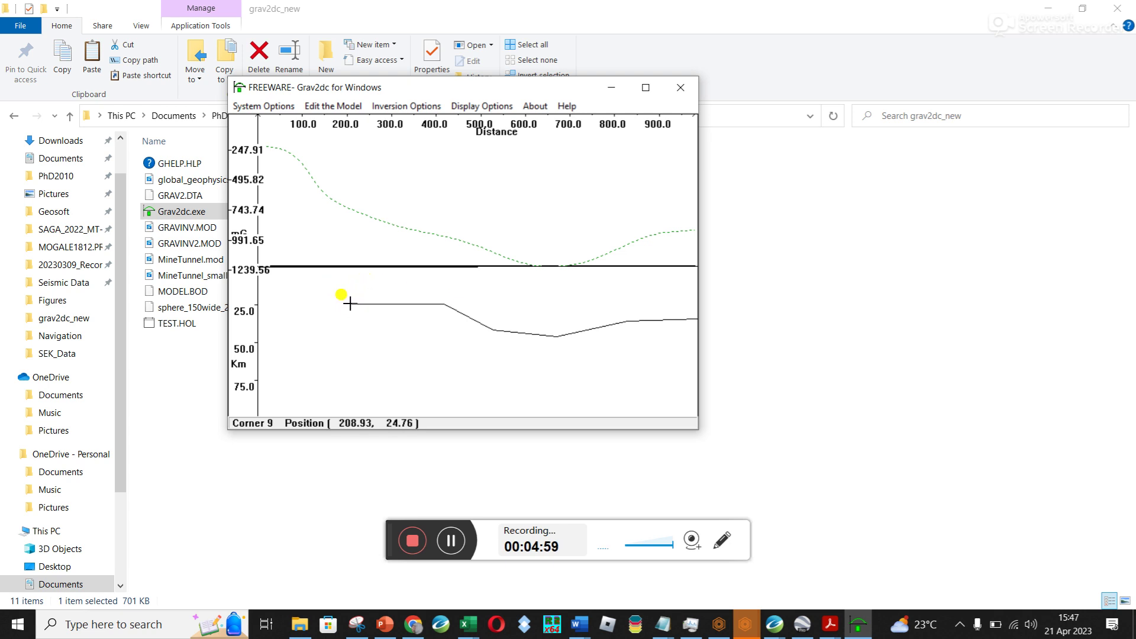
click(318, 287)
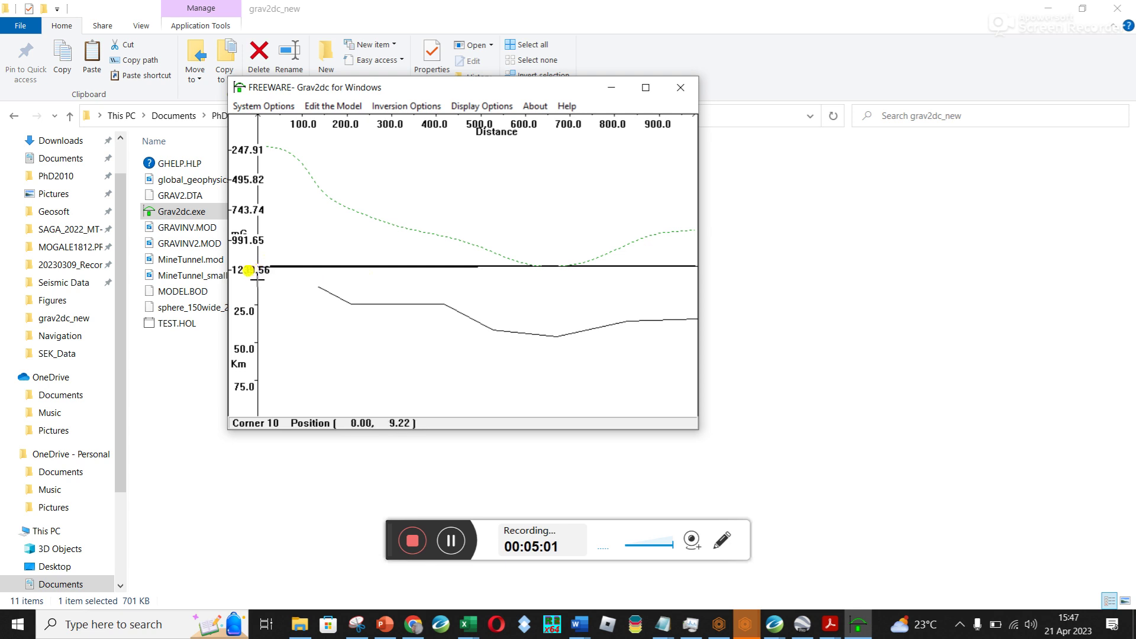
click(257, 278)
right_click(257, 277)
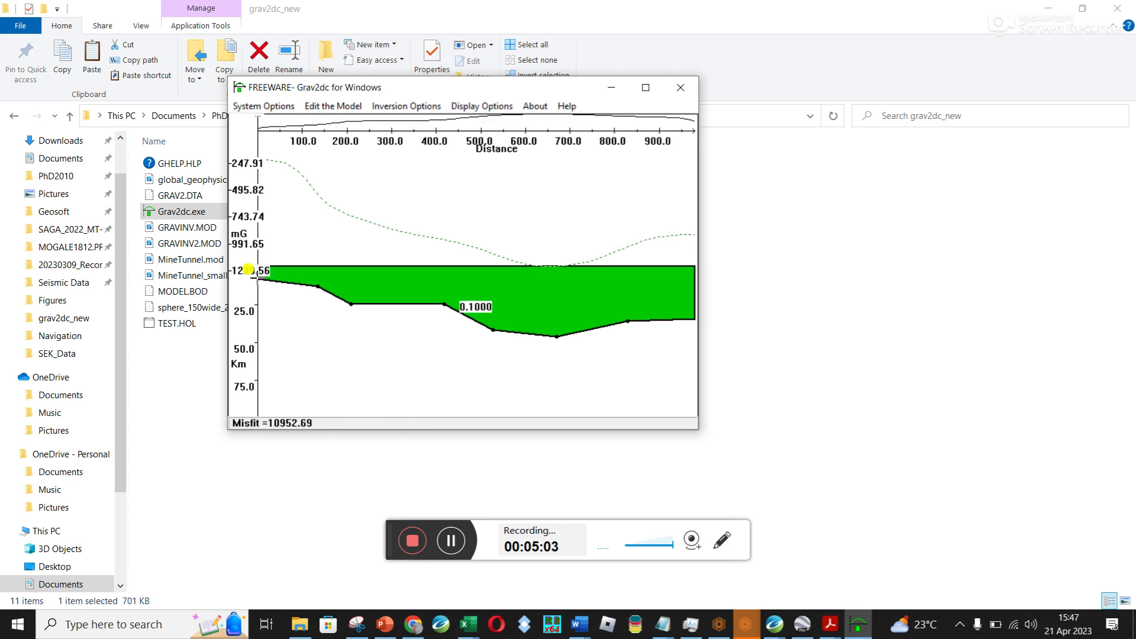
Step: Give the body a density contrast of -0.6 and maximize the Grav2dc window
click(515, 289)
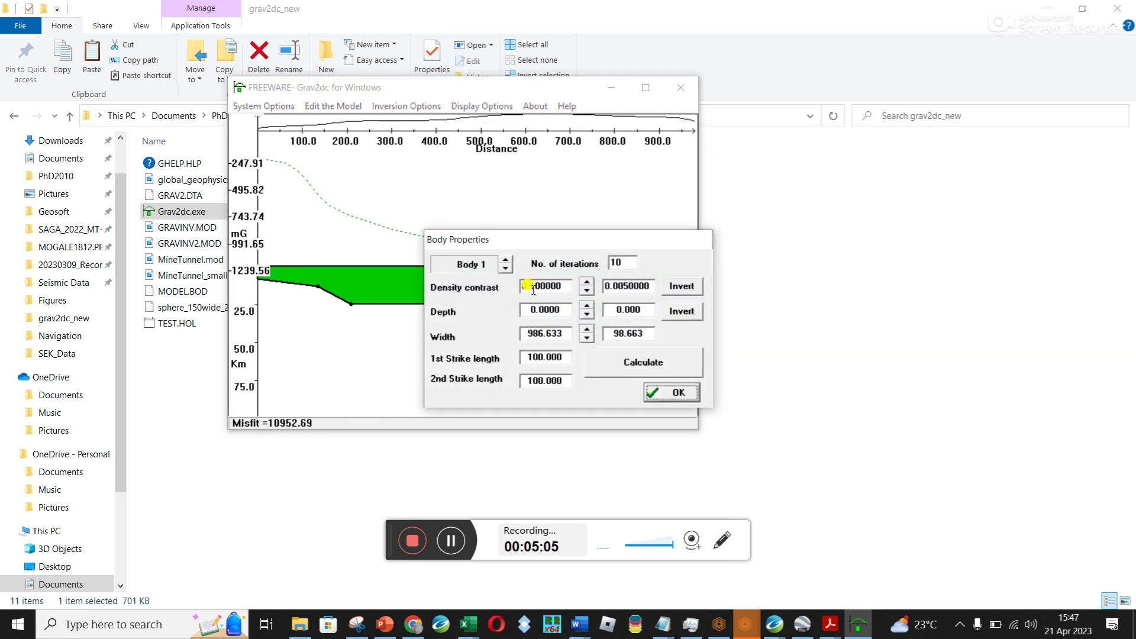
key(BackSpace)
key(BackSpace)
key(BackSpace)
text(-0.6)
click(671, 392)
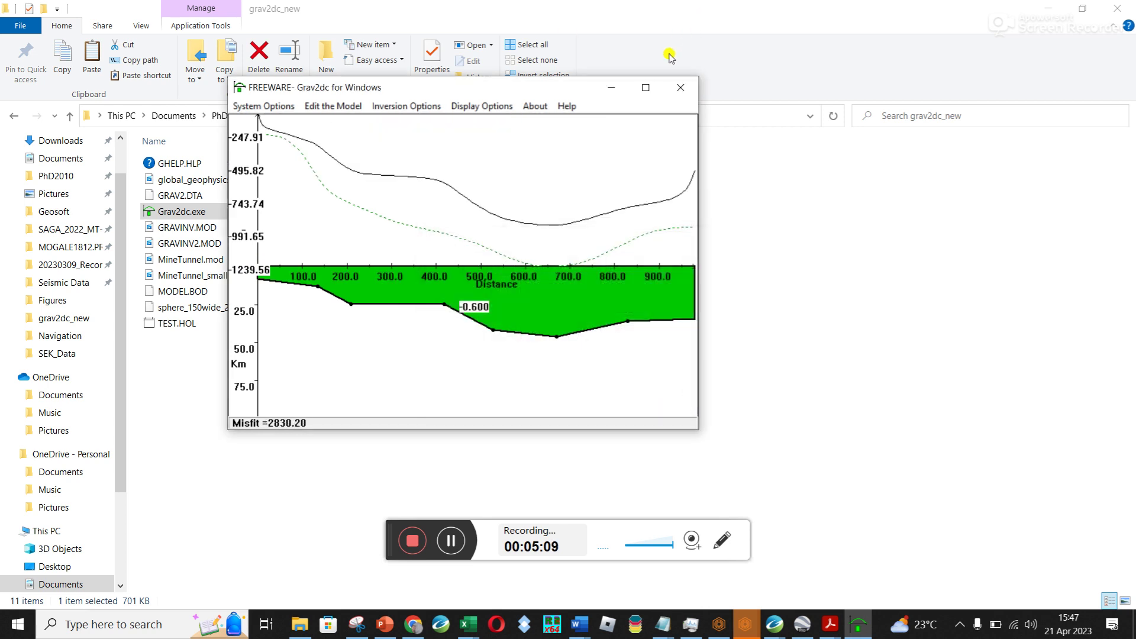
click(645, 87)
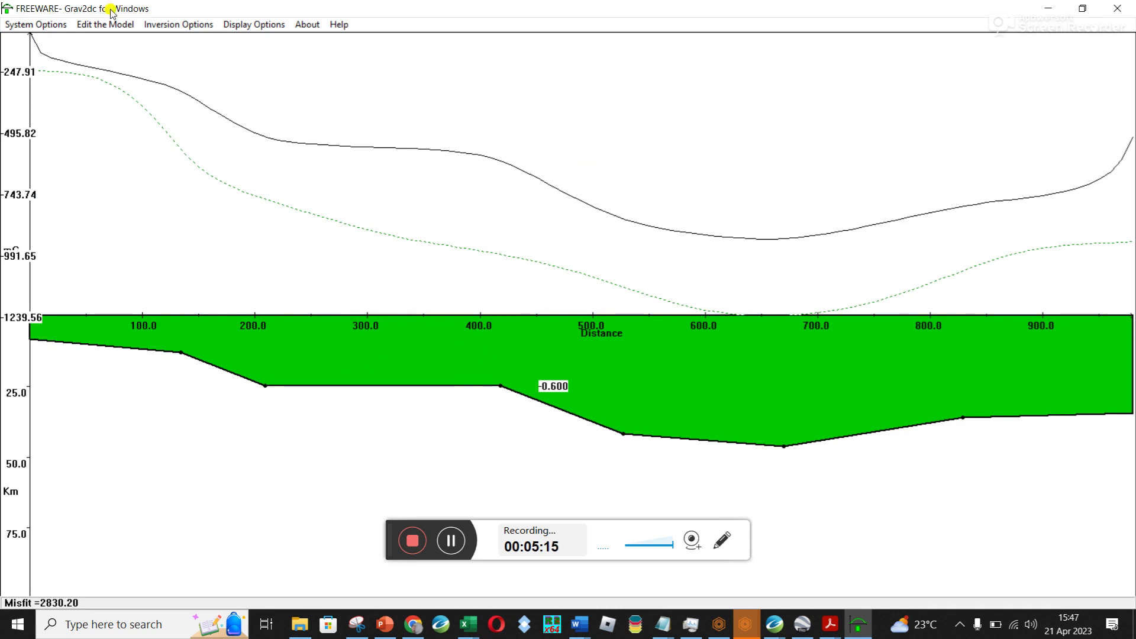
click(102, 25)
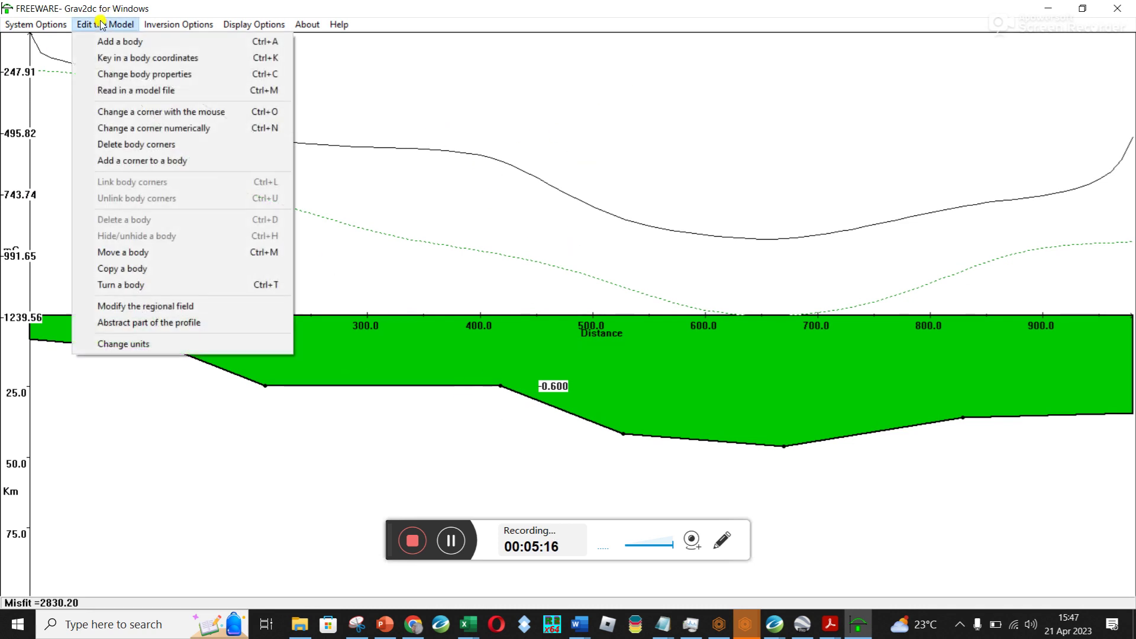
Step: Move the base corners near 200, 420, 530 and 700 km deeper
click(204, 112)
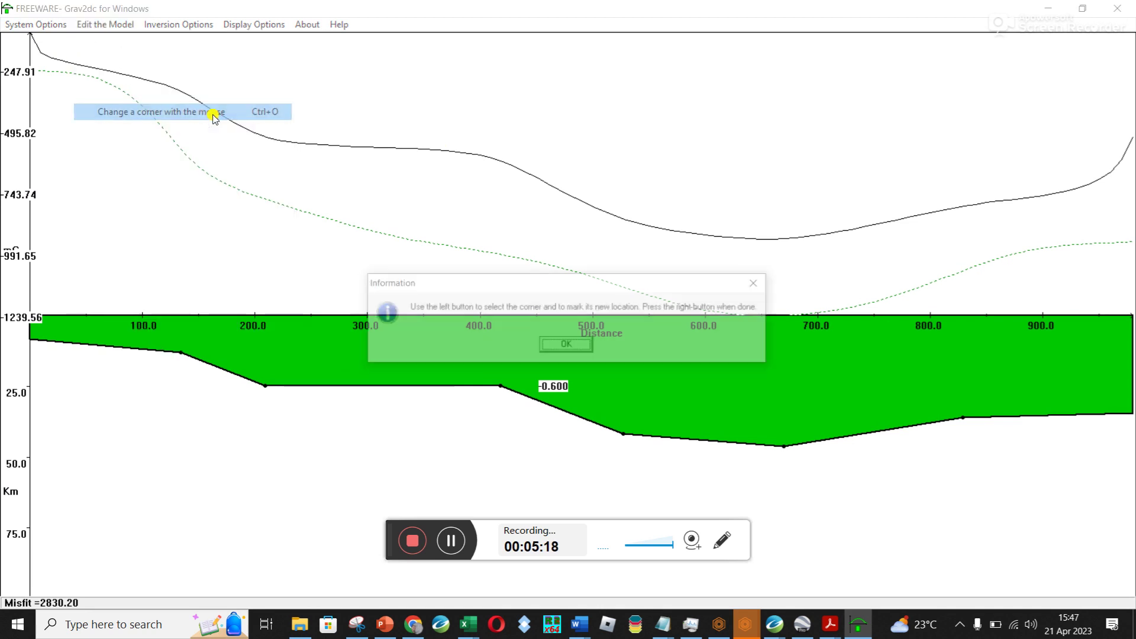
click(568, 346)
drag(263, 385, 265, 401)
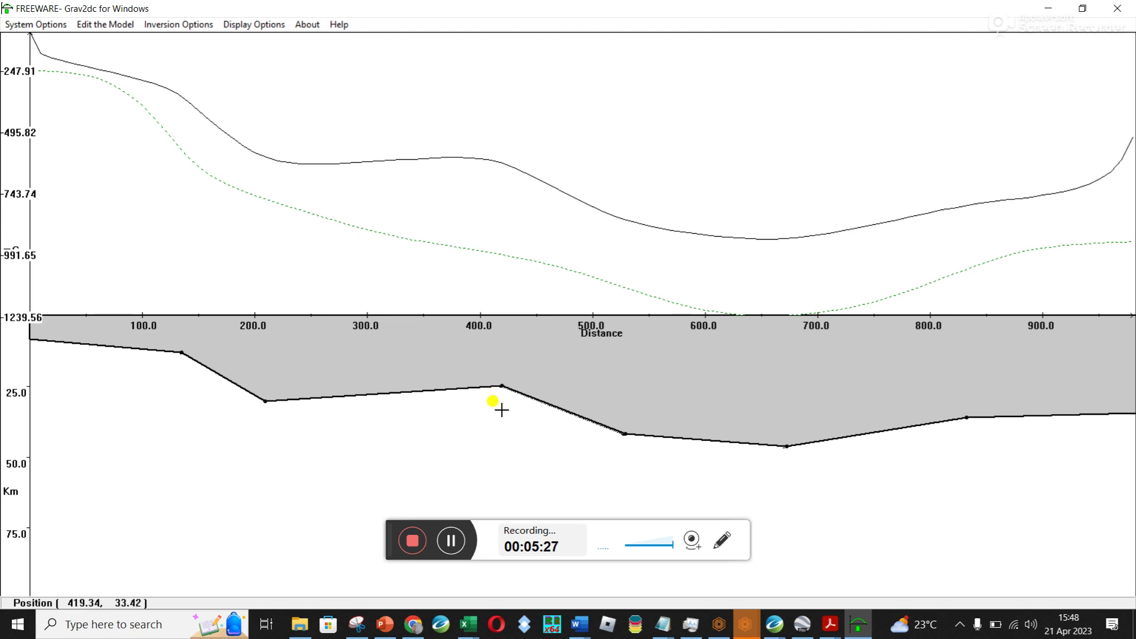
drag(501, 410, 501, 411)
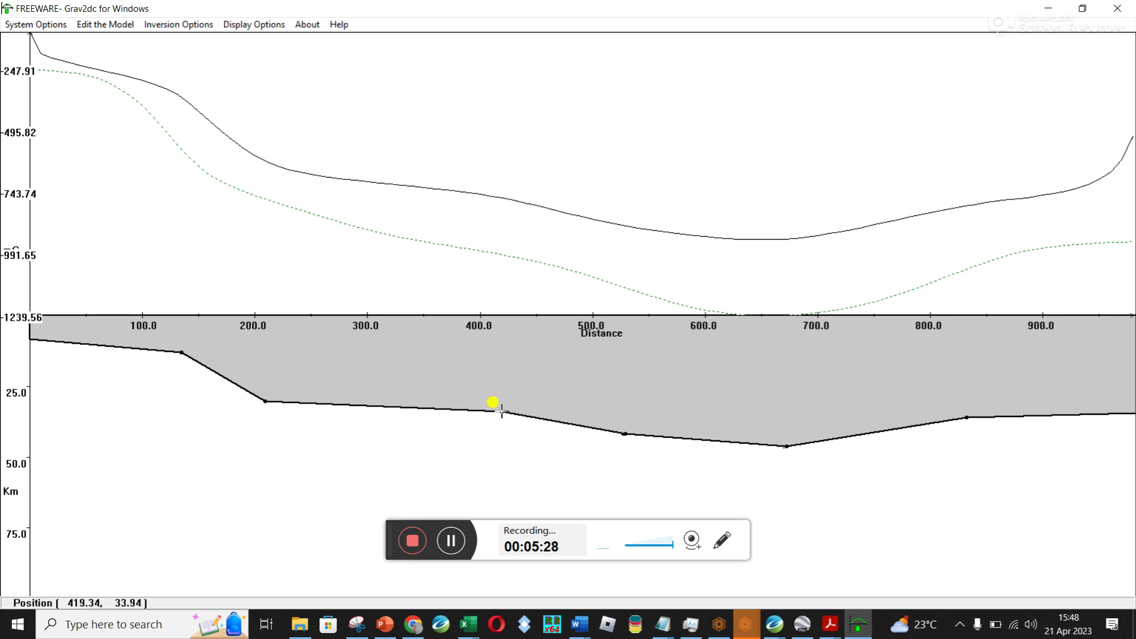
click(625, 446)
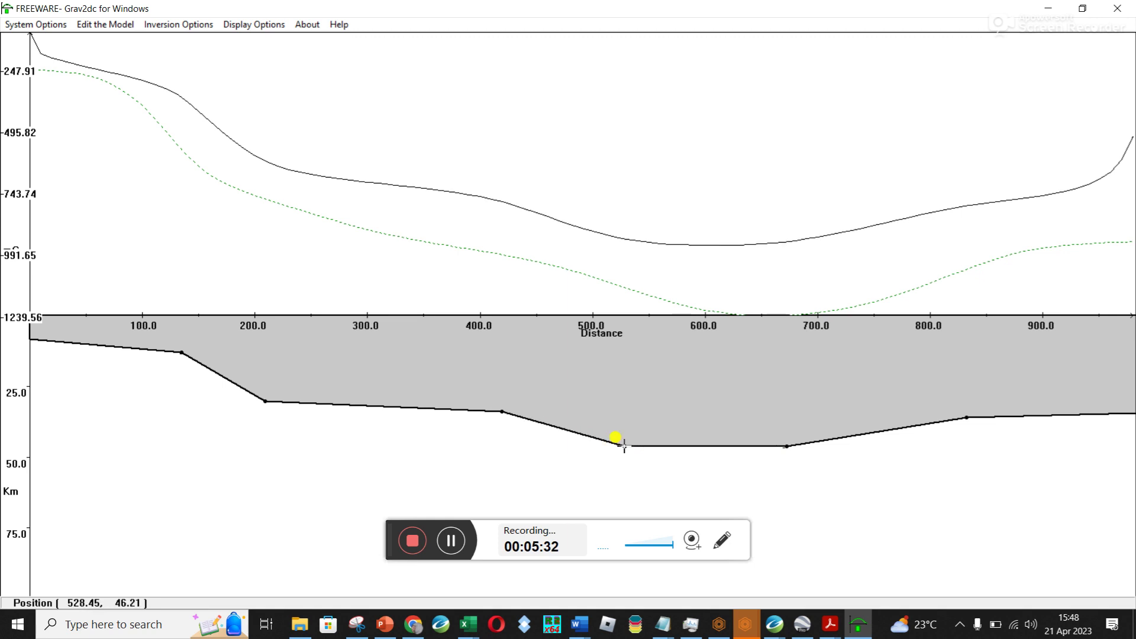
click(785, 463)
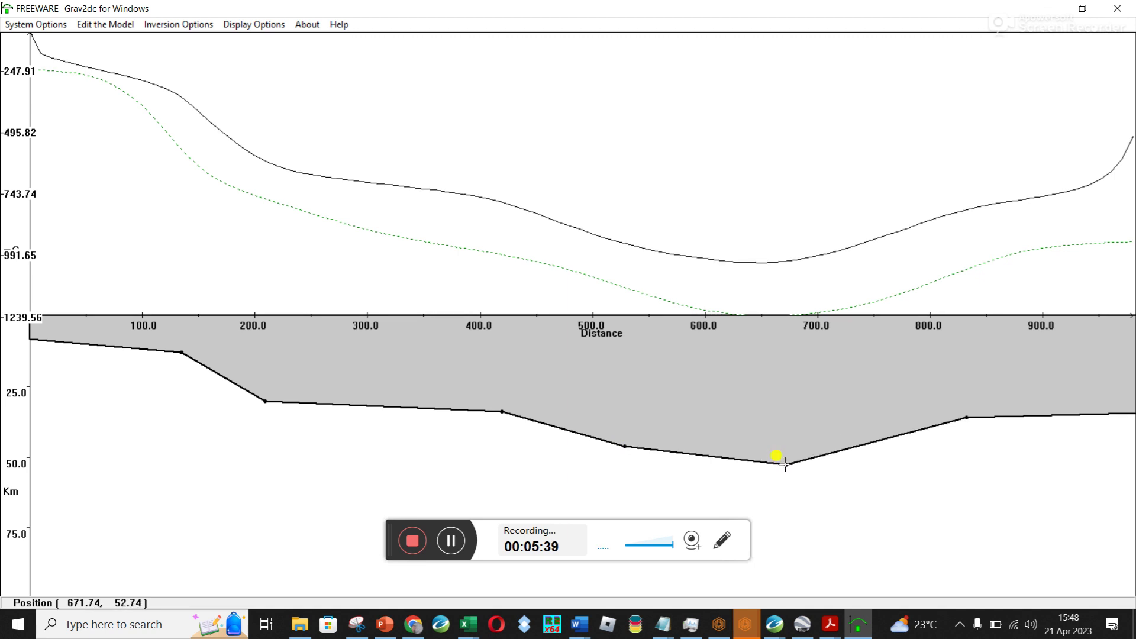
click(959, 418)
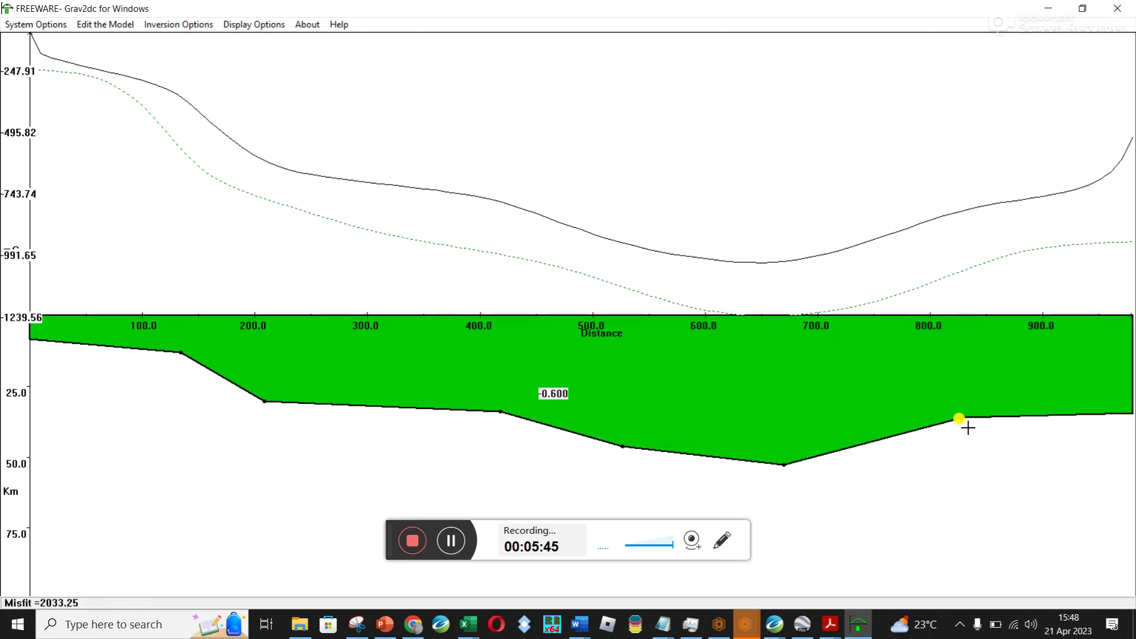
click(775, 349)
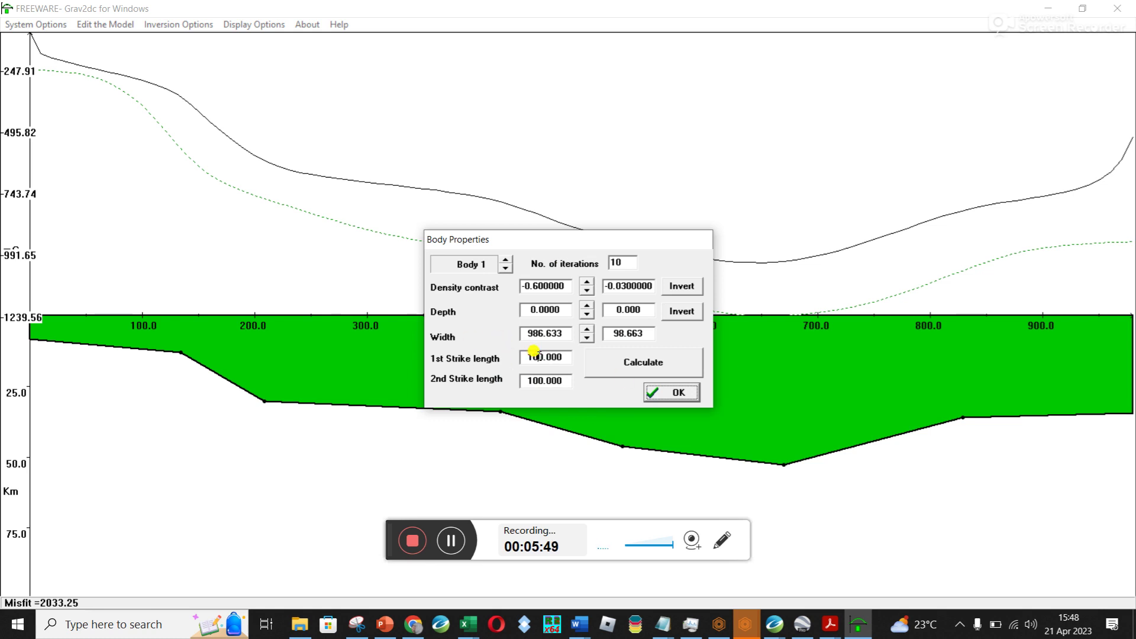
Step: Set the 1st and 2nd strike lengths to 1000, recalculate, and accept
click(535, 355)
text(0)
click(539, 382)
text(0)
click(648, 353)
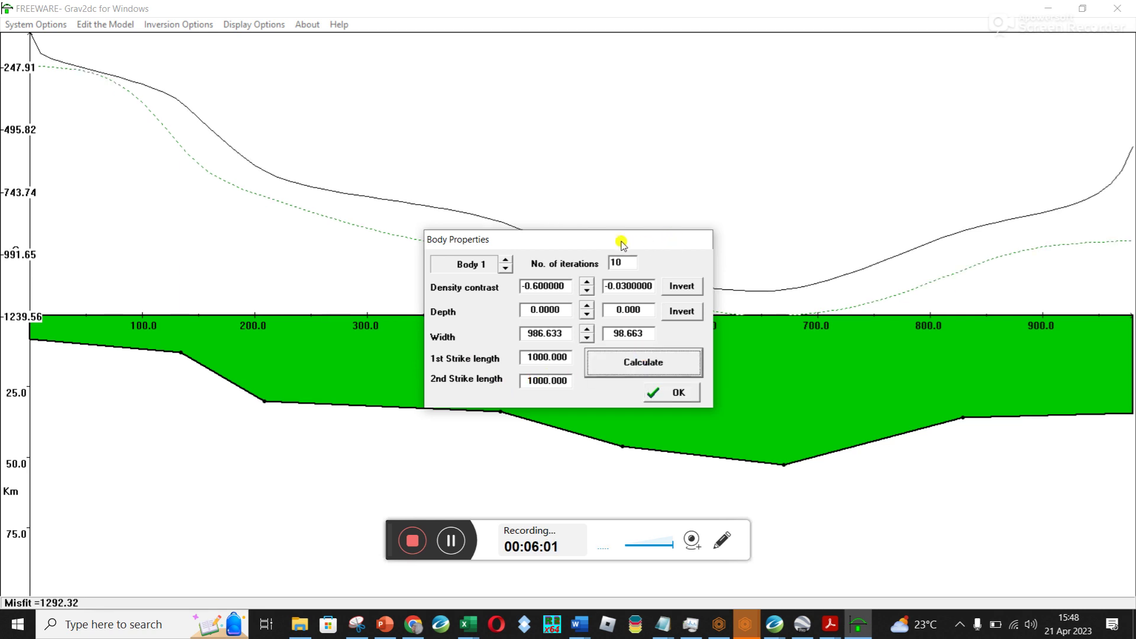
drag(617, 239, 702, 52)
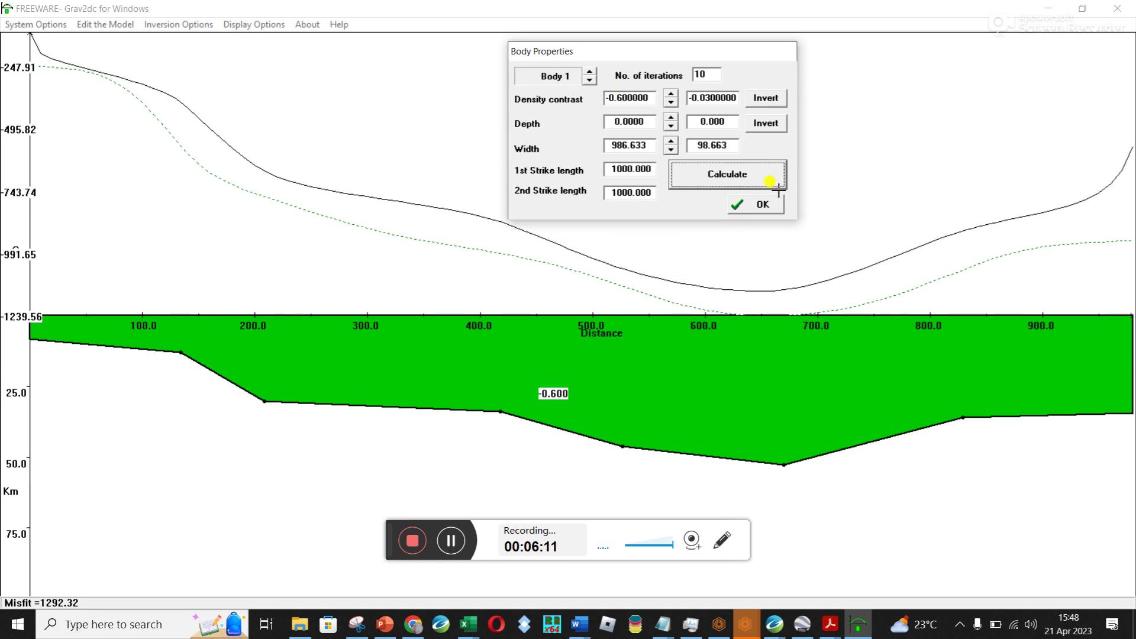
click(762, 202)
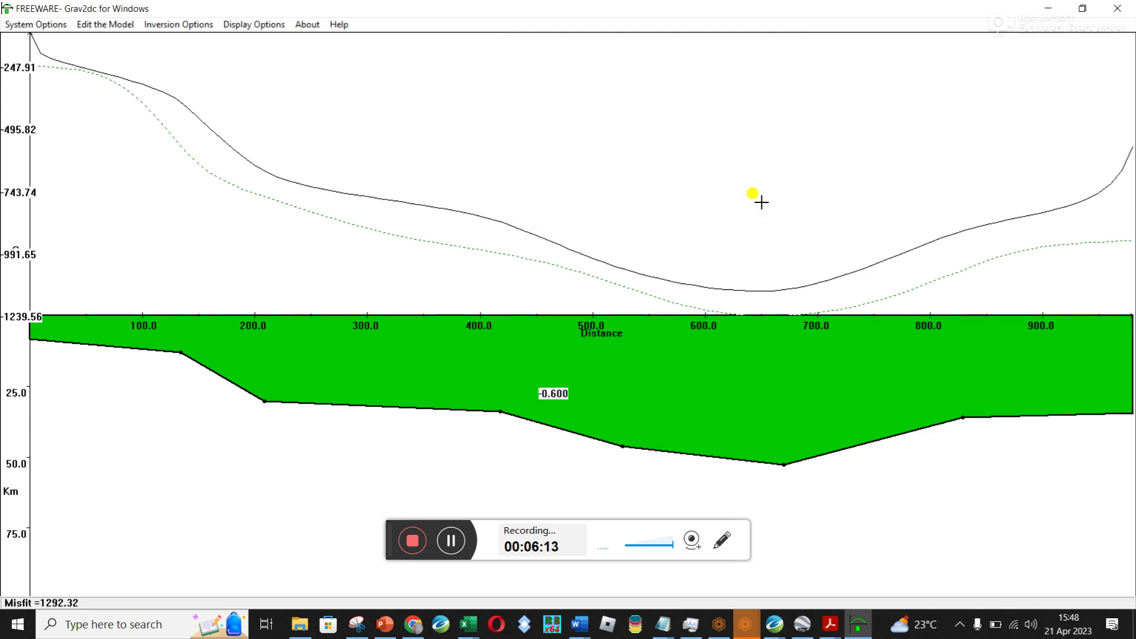